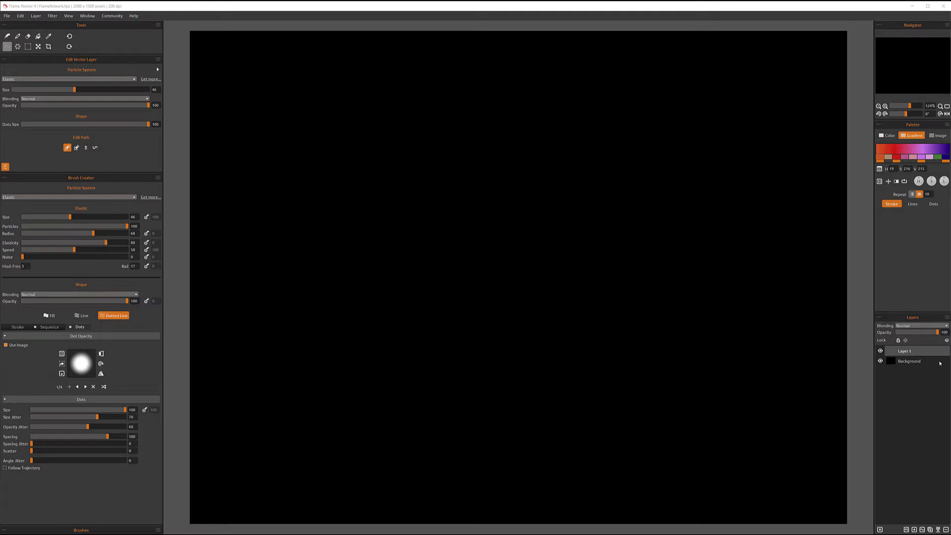
Rename the layer above the Background as raster.
left_click(893, 362)
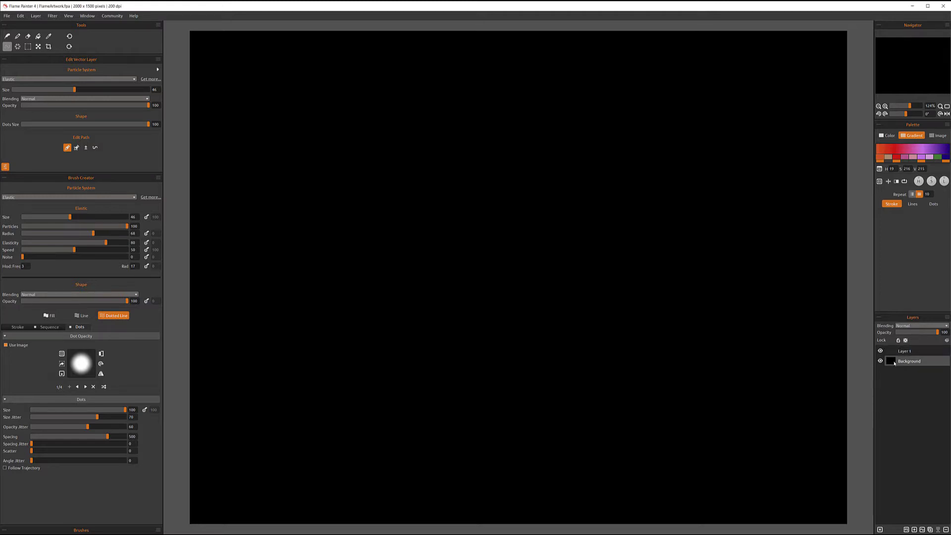
double_click(906, 351)
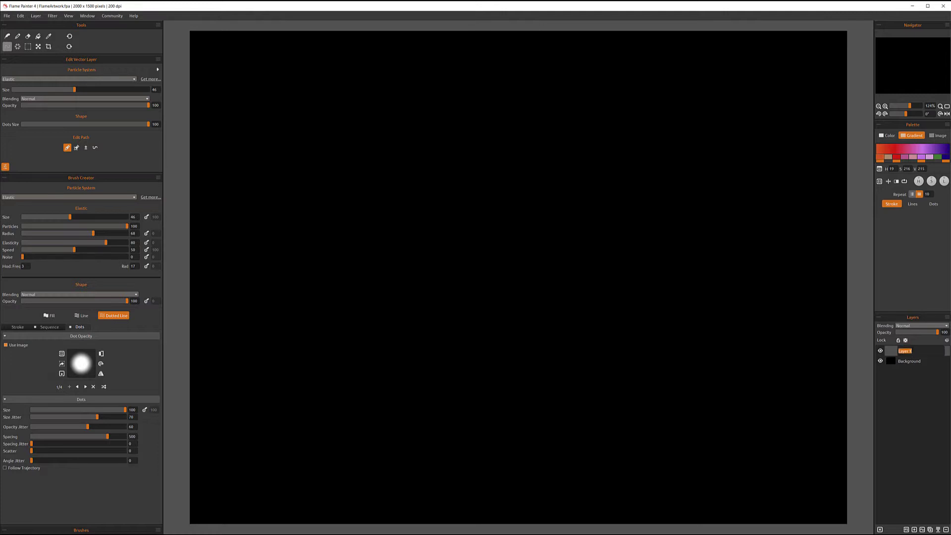
type("raster")
left_click(929, 361)
left_click(910, 351)
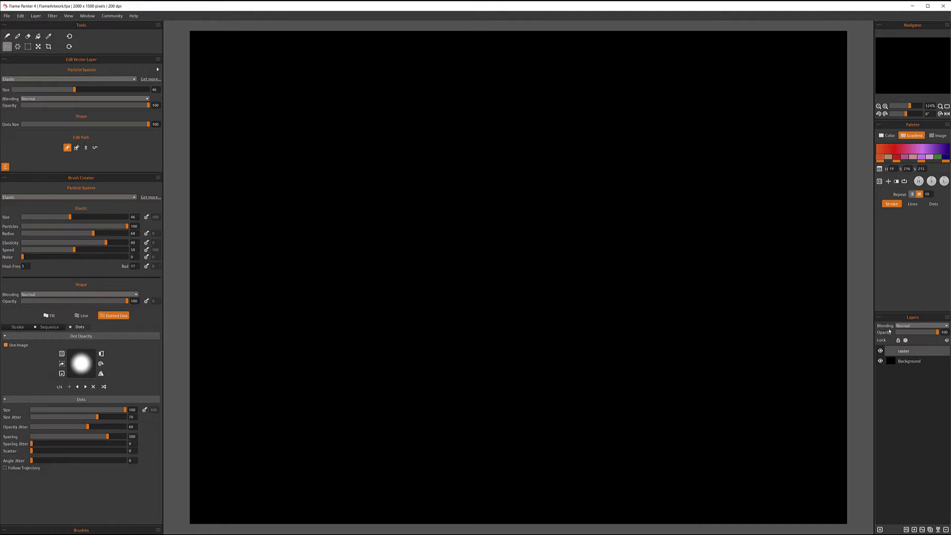
Examine the raster layer's blending modes, opacity setting and lock options.
left_click(942, 326)
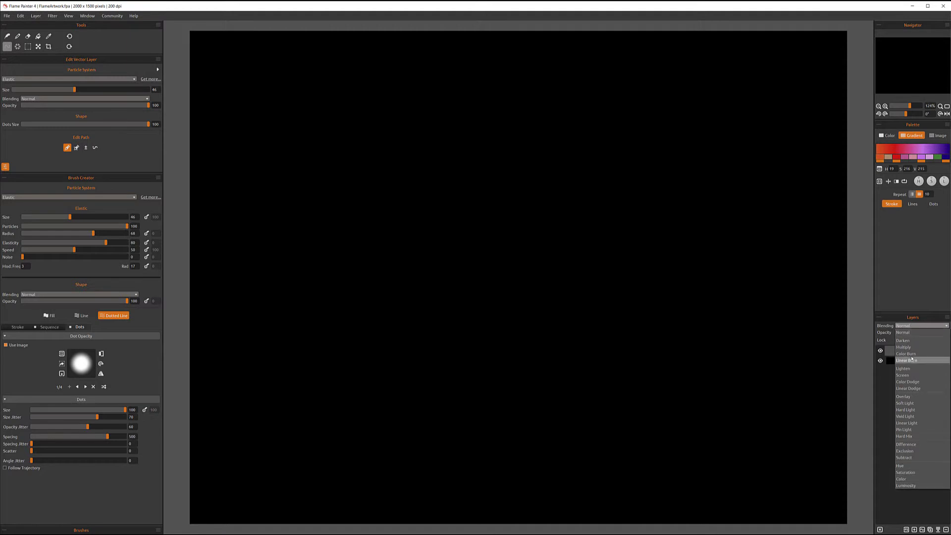
left_click(913, 326)
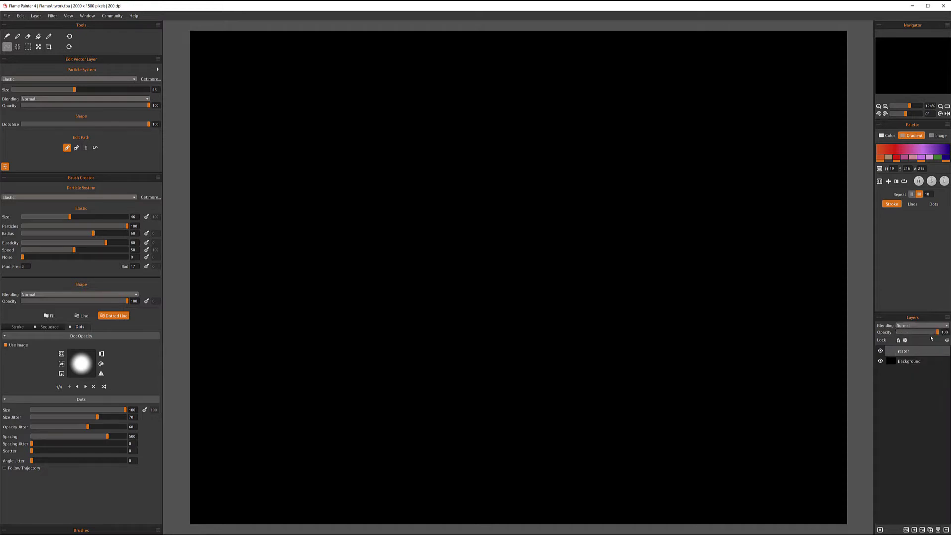
left_click(914, 325)
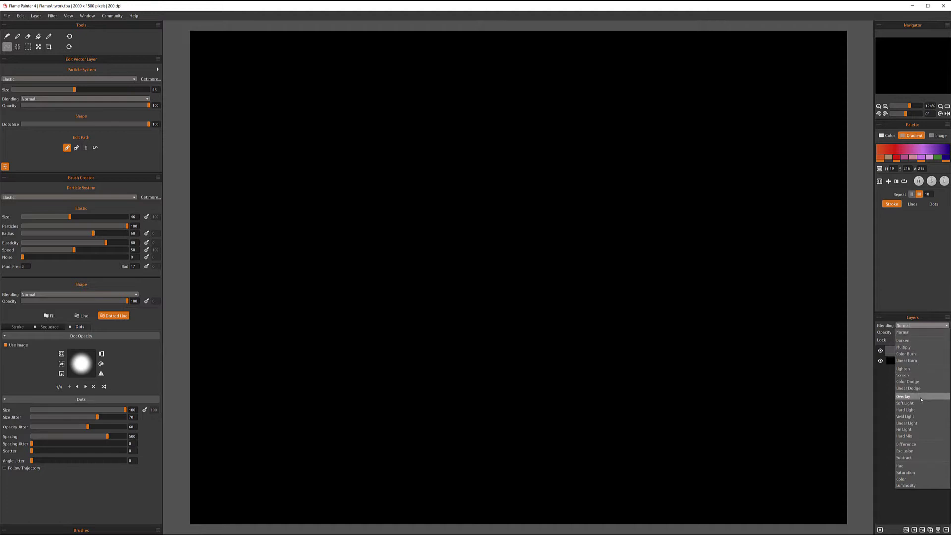
left_click(934, 326)
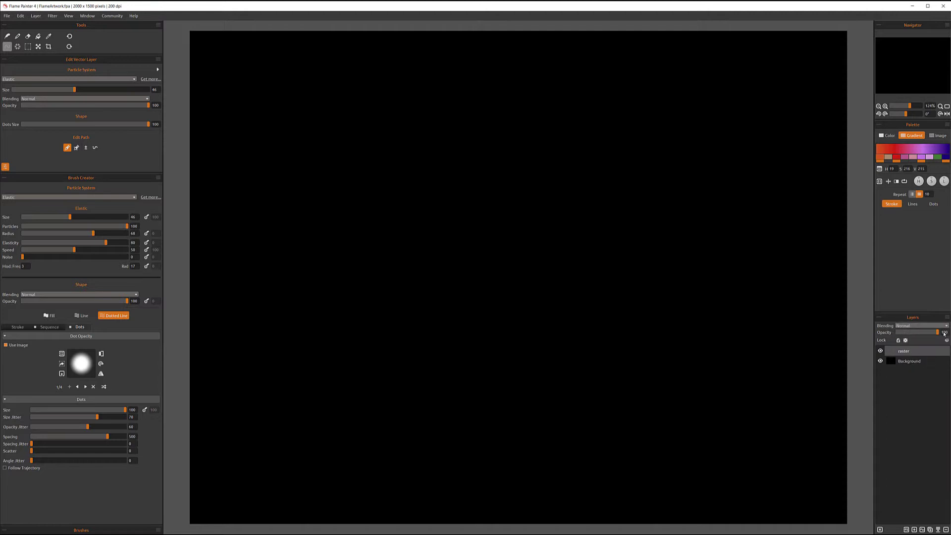
mouse_move(942, 333)
left_mouse_down()
mouse_move(931, 335)
mouse_move(943, 335)
left_mouse_up()
left_click(899, 341)
left_click(898, 340)
left_click(905, 341)
left_click(905, 341)
left_click(905, 341)
left_click(906, 341)
Paint a winding dotted stroke across the raster layer with the Elastic brush at size 19, clearing the larger trial stroke.
left_click(6, 37)
mouse_move(387, 239)
left_mouse_down()
mouse_move(569, 193)
mouse_move(577, 341)
mouse_move(713, 396)
left_mouse_up()
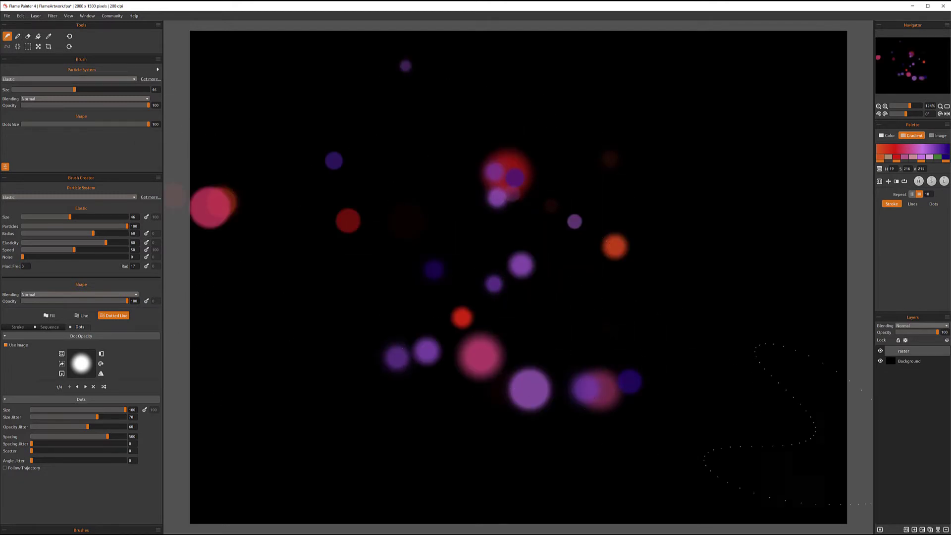
key("Delete")
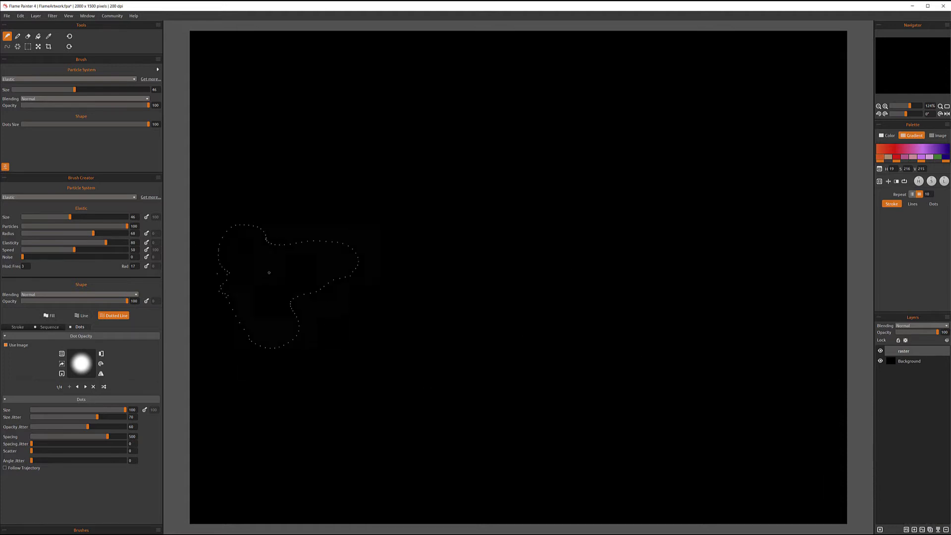
left_click_drag(74, 217, 45, 217)
mouse_move(254, 257)
left_mouse_down()
mouse_move(367, 151)
mouse_move(347, 248)
mouse_move(478, 234)
mouse_move(544, 352)
mouse_move(713, 208)
mouse_move(629, 163)
mouse_move(782, 386)
mouse_move(720, 456)
left_mouse_up()
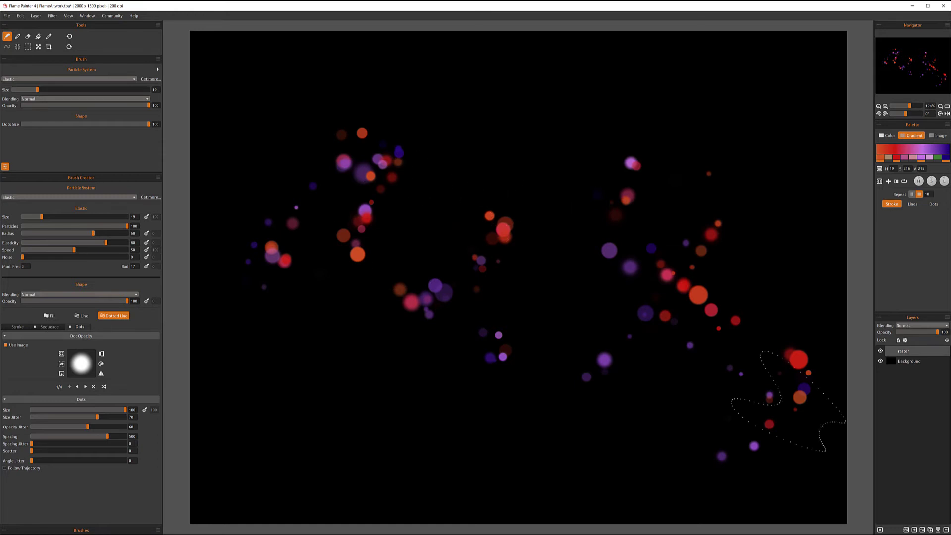
Paint a wavy stroke across a new vector layer and hide the raster layer.
left_click(922, 529)
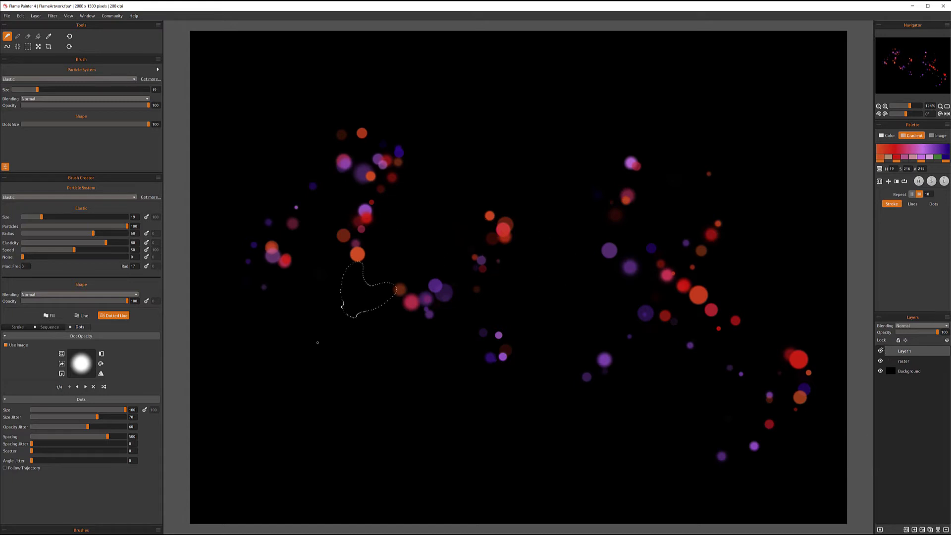
mouse_move(268, 371)
left_mouse_down()
mouse_move(337, 212)
mouse_move(391, 170)
mouse_move(410, 218)
mouse_move(388, 316)
mouse_move(403, 384)
mouse_move(487, 290)
mouse_move(536, 193)
mouse_move(596, 227)
mouse_move(597, 279)
mouse_move(520, 380)
mouse_move(615, 428)
mouse_move(792, 322)
mouse_move(791, 377)
left_mouse_up()
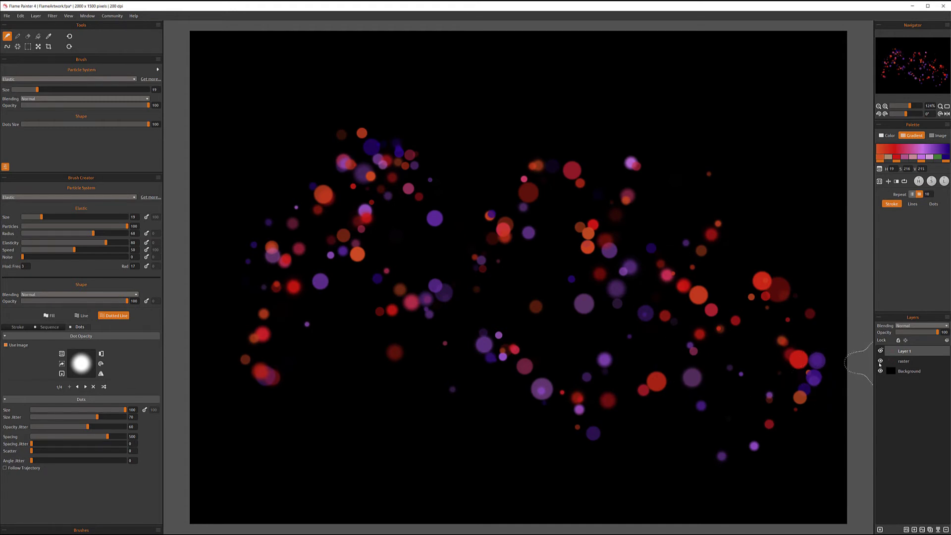
left_click(879, 361)
left_click(879, 361)
left_click(879, 361)
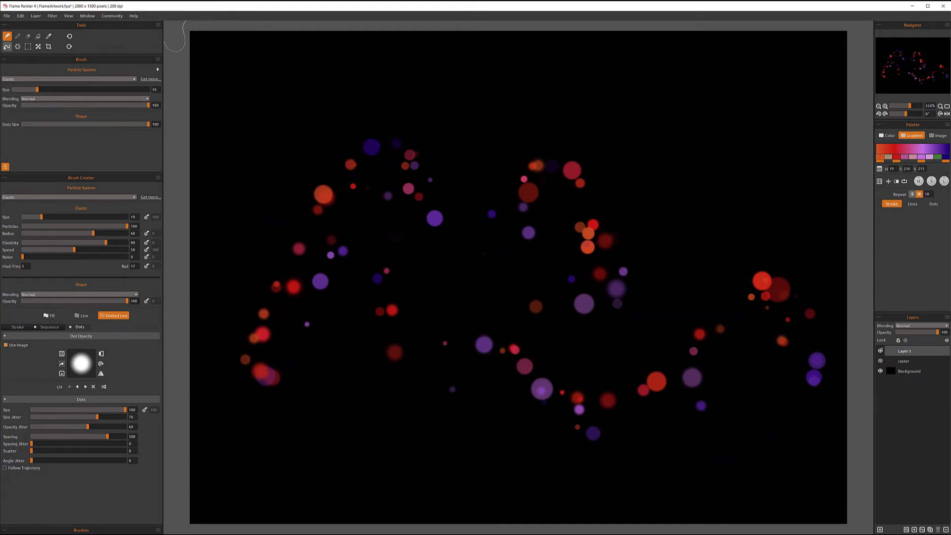
Reshape the first peak of the vector stroke by moving nodes on its path.
left_click(6, 46)
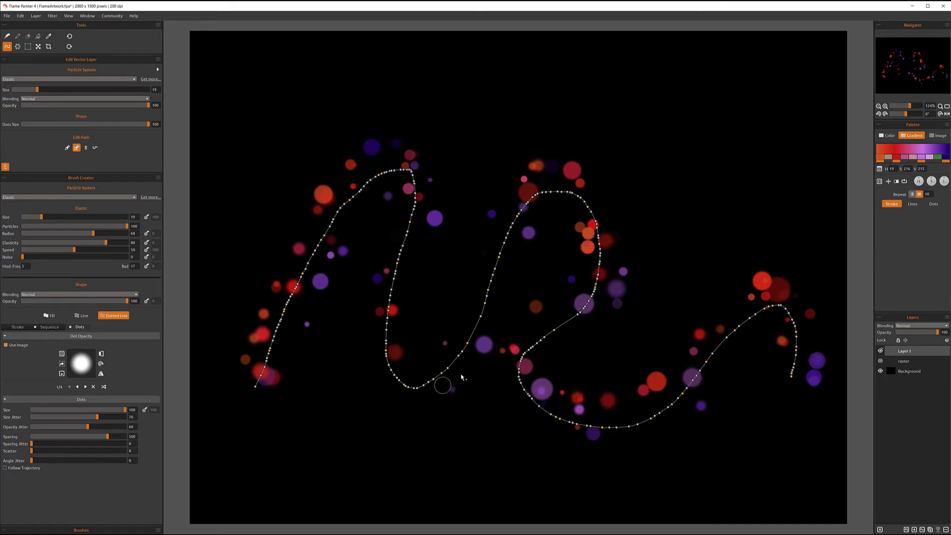
left_click(68, 147)
left_click_drag(352, 202, 347, 197)
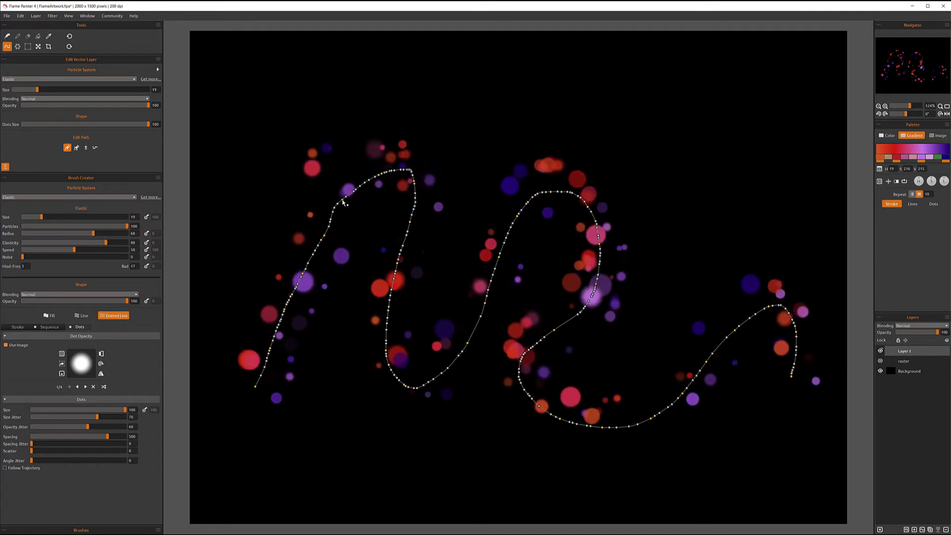
left_click_drag(343, 202, 381, 162)
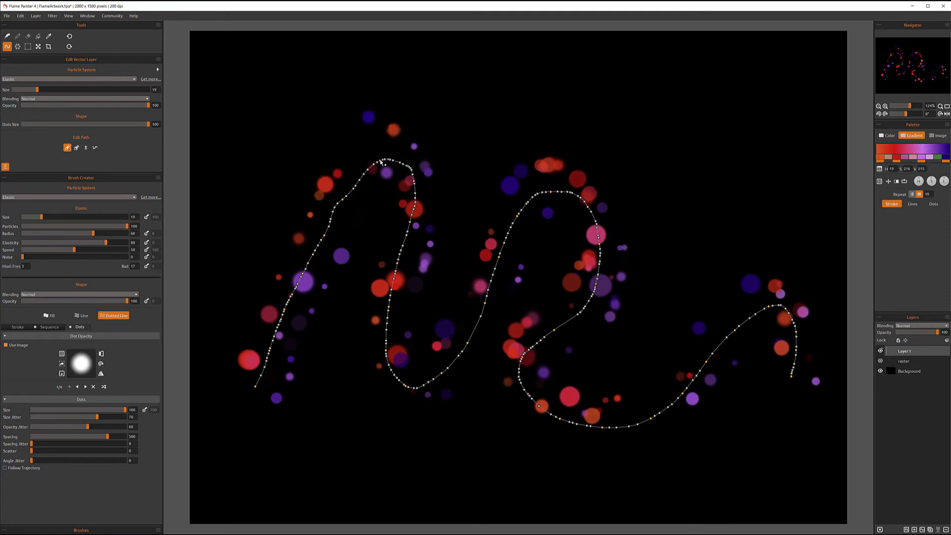
mouse_move(412, 227)
left_mouse_down()
mouse_move(453, 233)
mouse_move(417, 225)
left_mouse_up()
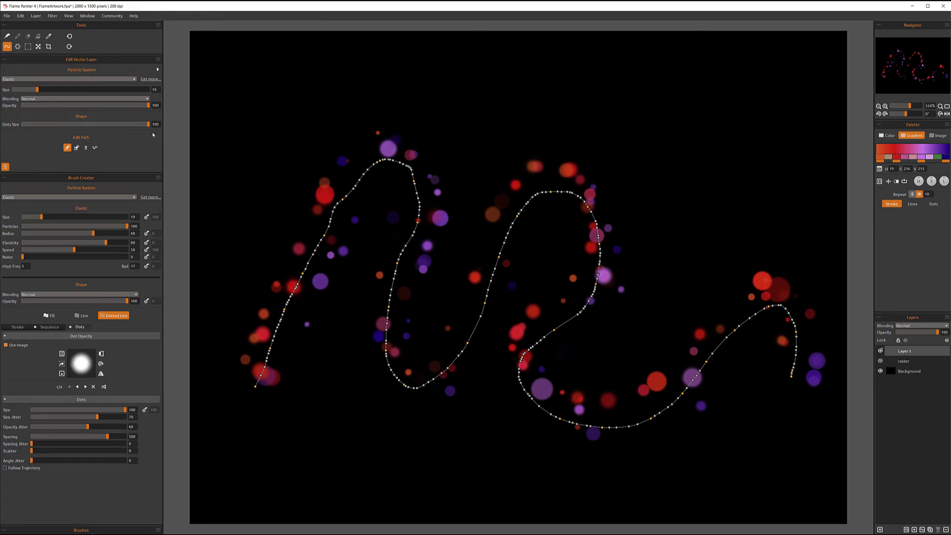
Set the dots size to 90 and replace one of the brush's dot images with the library's gradient image.
mouse_move(147, 124)
left_mouse_down()
mouse_move(104, 125)
mouse_move(137, 124)
left_mouse_up()
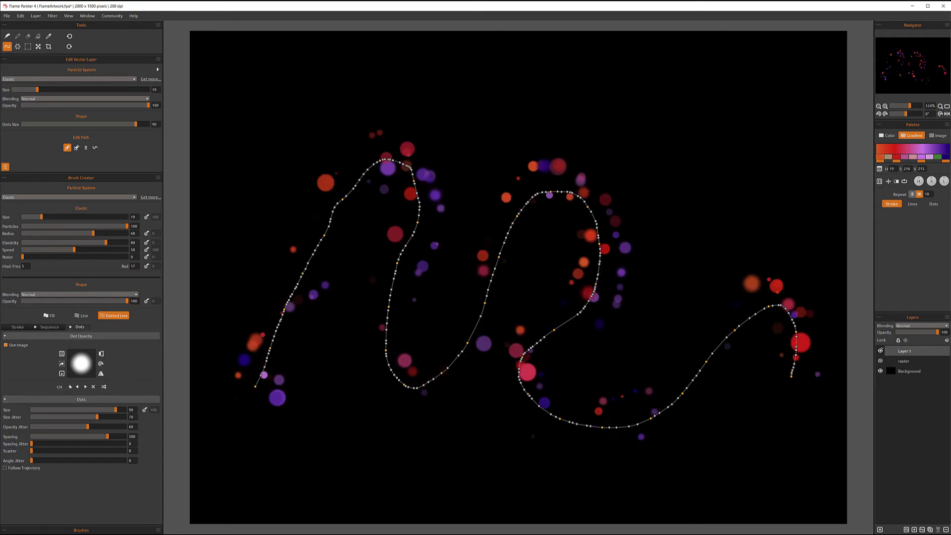
left_click(85, 387)
left_click(62, 353)
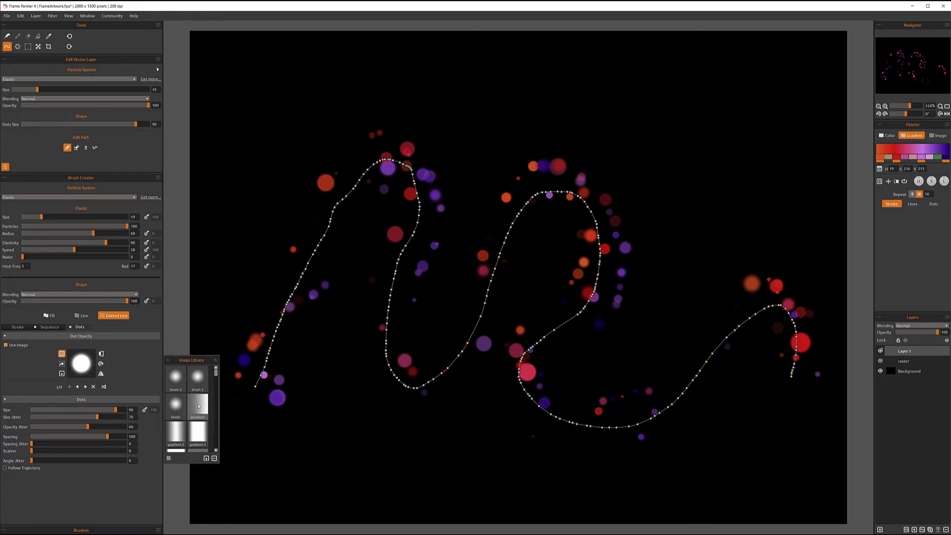
left_click(197, 420)
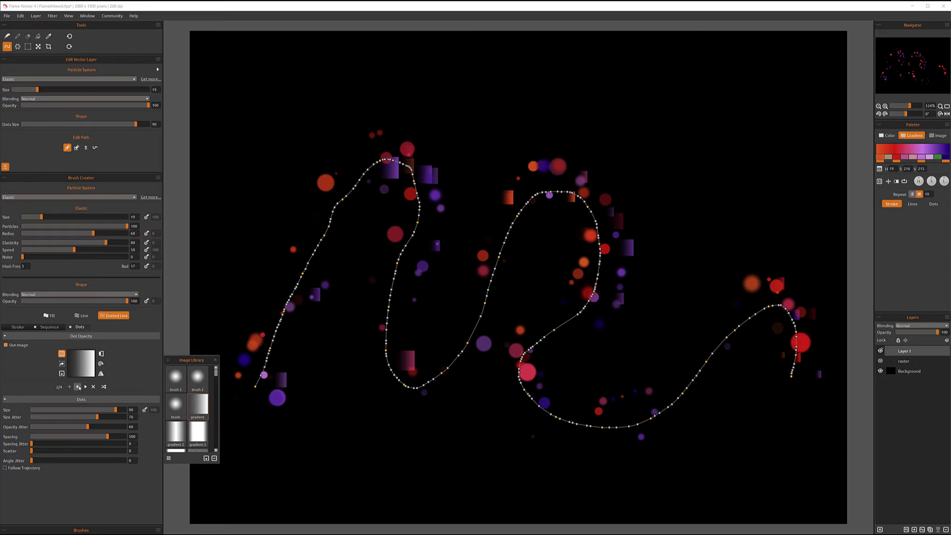
Replace two more dot images with the cross and triangle shapes from the image library.
left_click(85, 387)
scroll(195, 435, "down", 3)
left_click(176, 440)
scroll(184, 426, "down", 1)
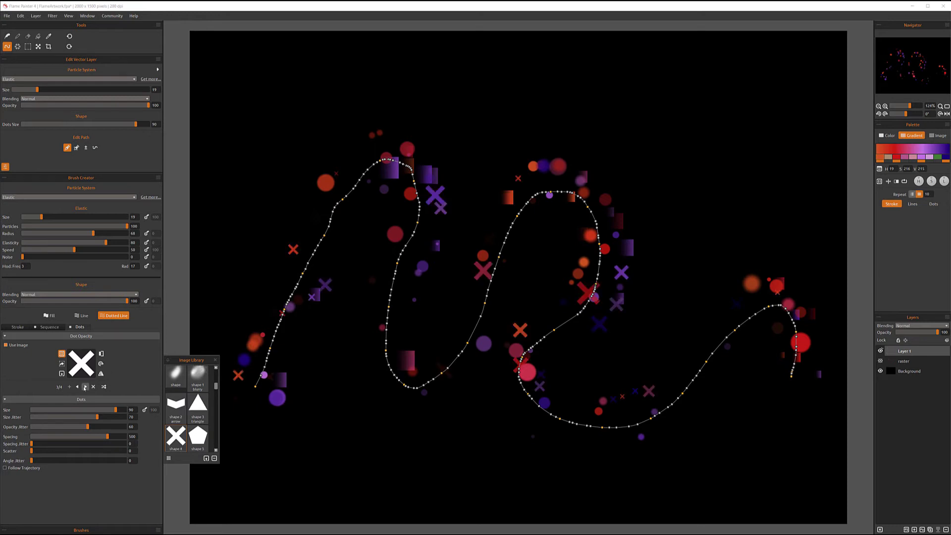
left_click(192, 408)
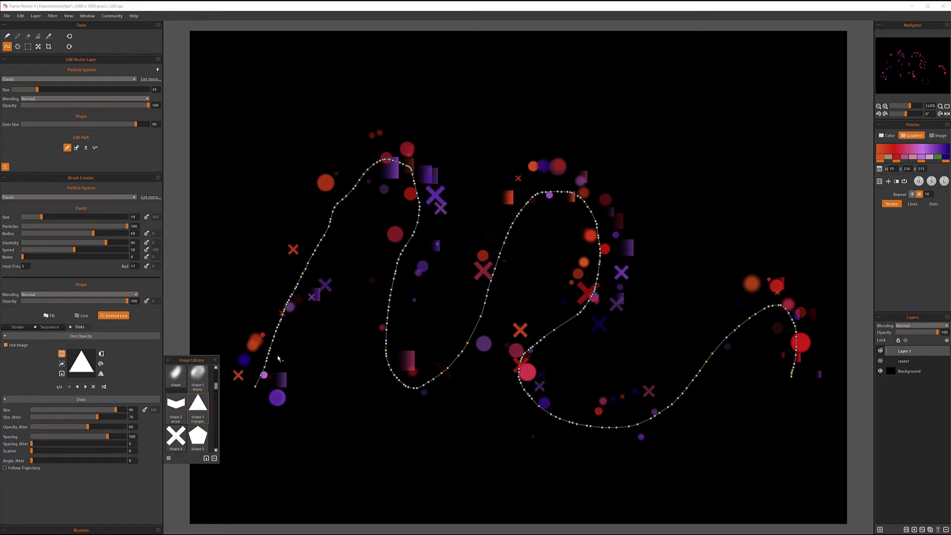
left_click(214, 360)
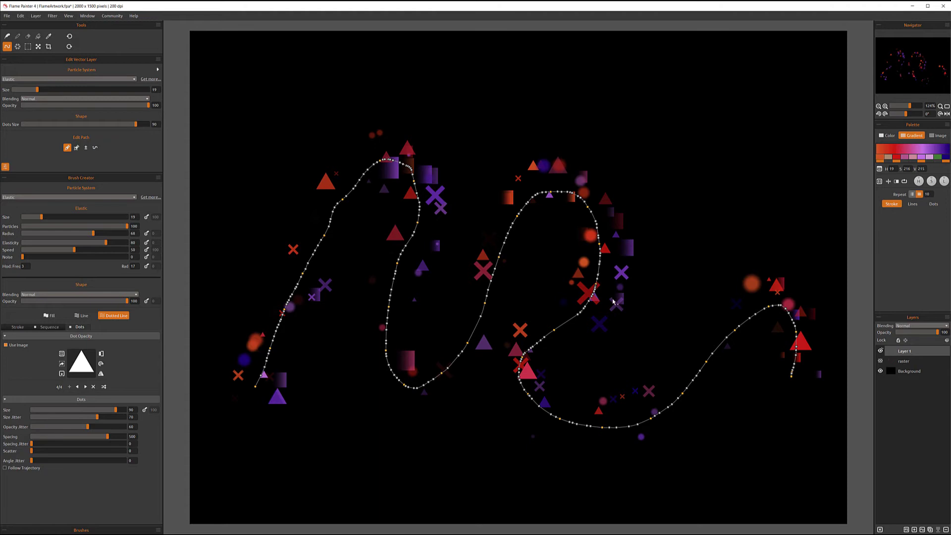
Discard the existing stroke on Layer 1 and paint a new looping stroke across the canvas.
left_click(7, 36)
left_click_drag(317, 104, 245, 113)
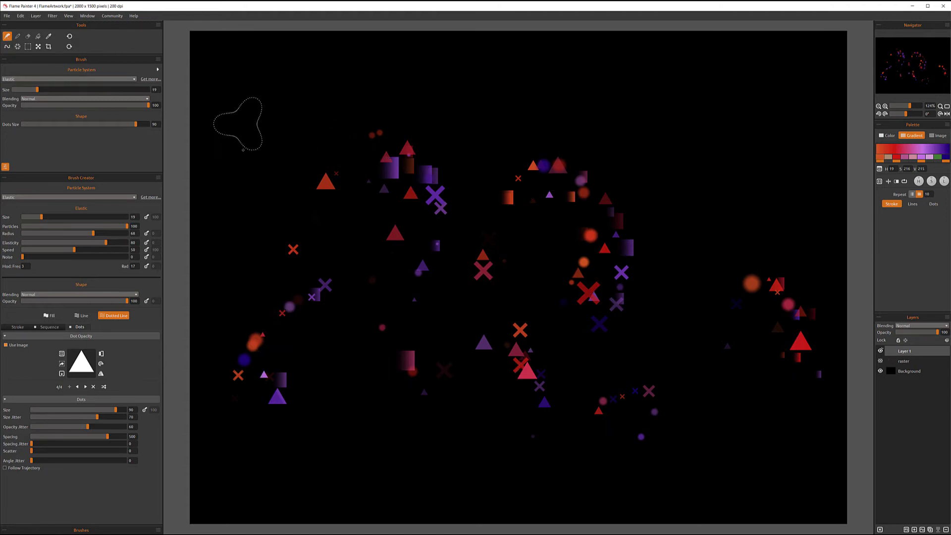
left_click(215, 237)
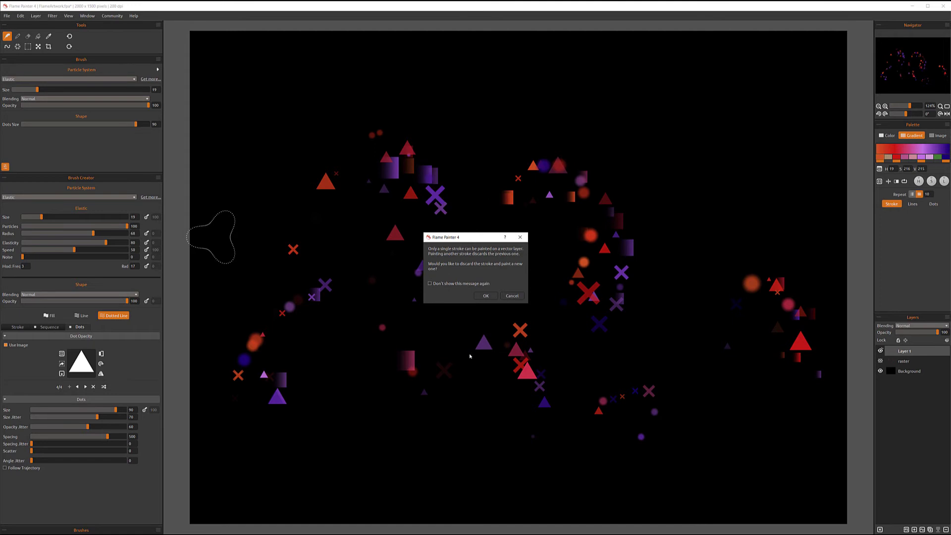
left_click(486, 296)
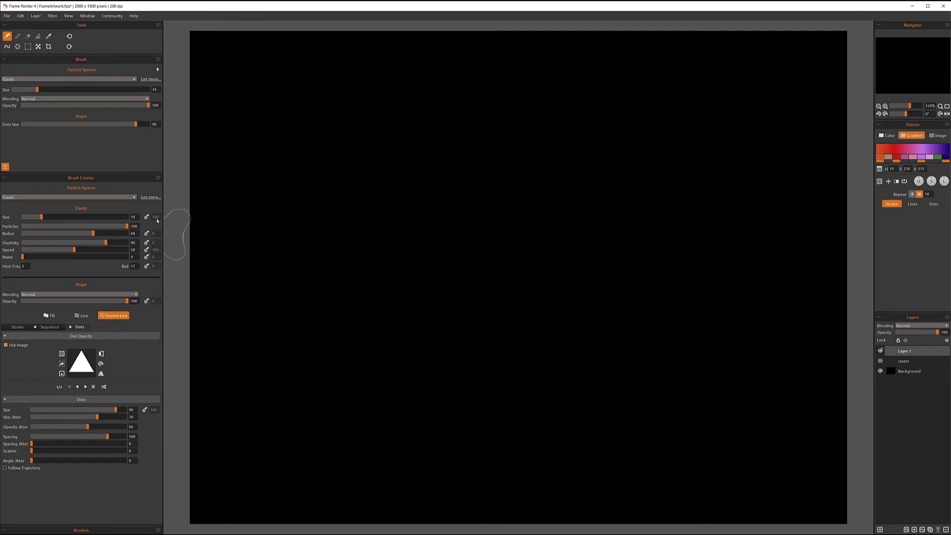
mouse_move(195, 214)
left_mouse_down()
mouse_move(316, 149)
mouse_move(401, 178)
mouse_move(364, 333)
mouse_move(285, 349)
mouse_move(292, 222)
mouse_move(393, 205)
mouse_move(499, 377)
mouse_move(659, 368)
mouse_move(778, 212)
mouse_move(680, 151)
mouse_move(625, 212)
mouse_move(653, 313)
mouse_move(699, 364)
left_mouse_up()
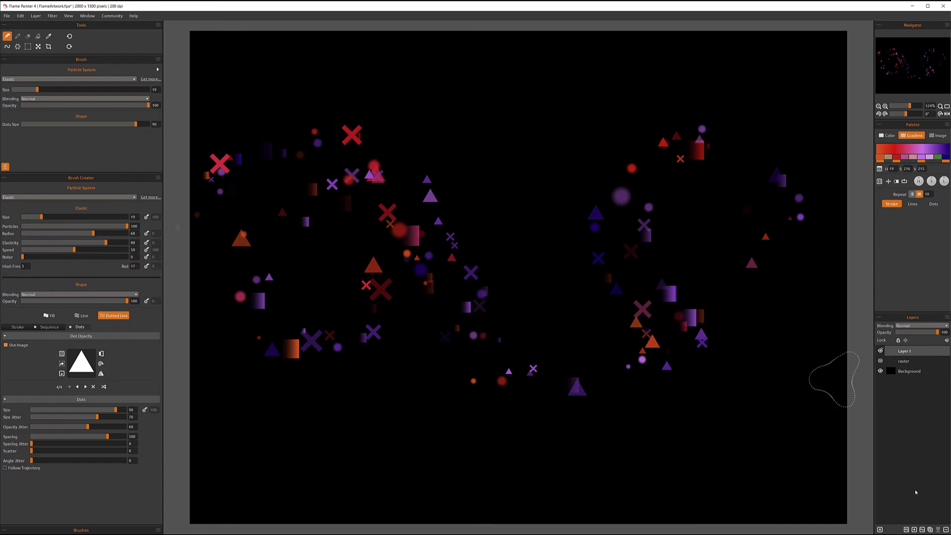
Paint a second looping stroke on another new vector layer and display its editable path.
left_click(921, 529)
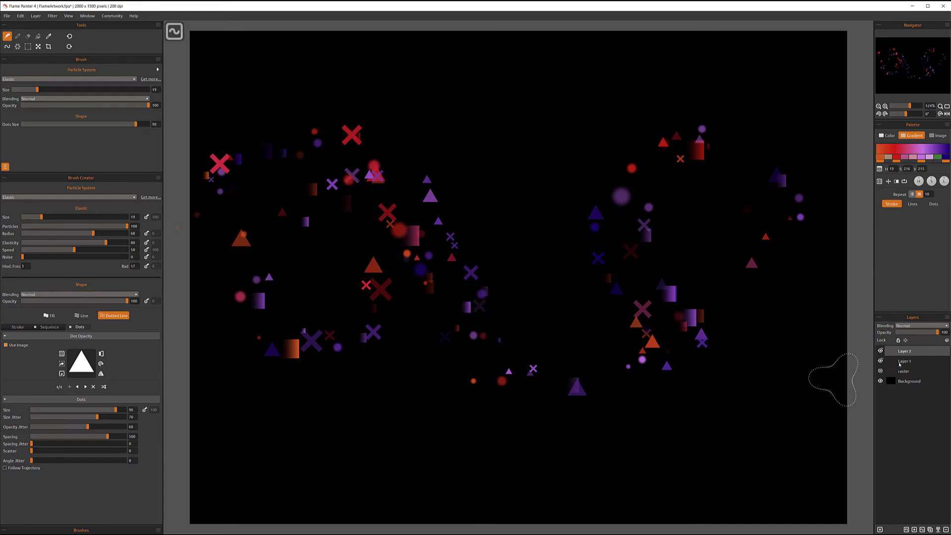
mouse_move(369, 312)
left_mouse_down()
mouse_move(470, 196)
mouse_move(614, 149)
mouse_move(554, 183)
mouse_move(639, 367)
mouse_move(578, 324)
mouse_move(614, 426)
mouse_move(773, 421)
left_mouse_up()
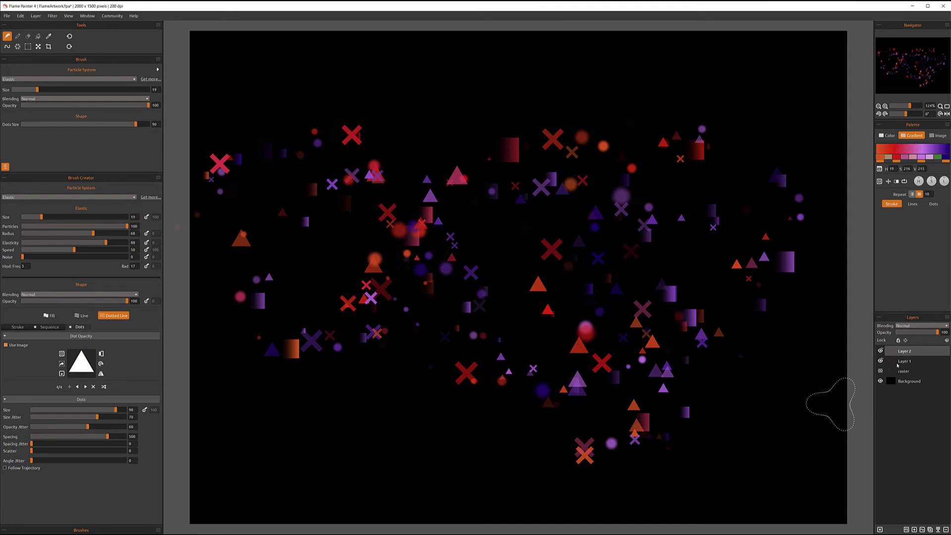
key("v")
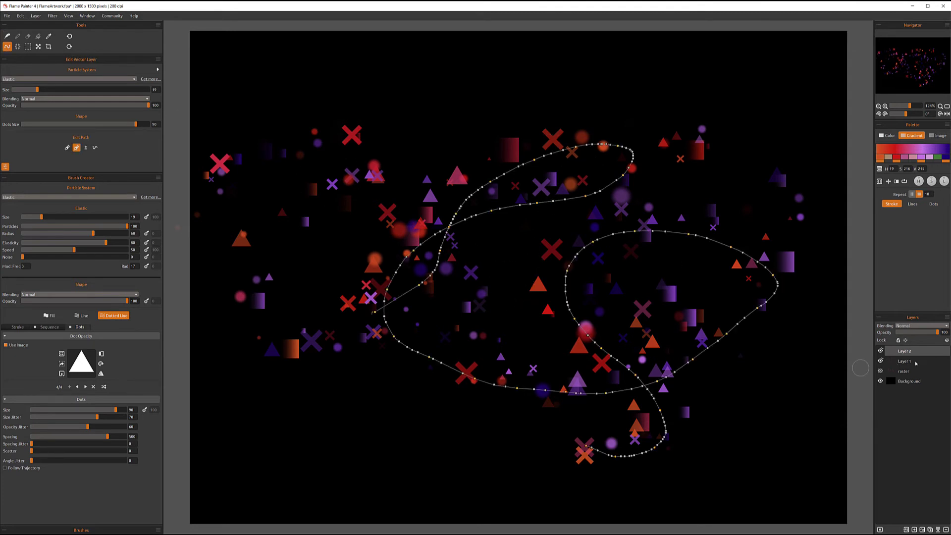
Merge Layer 1 and Layer 2 into a single layer.
left_click(906, 361)
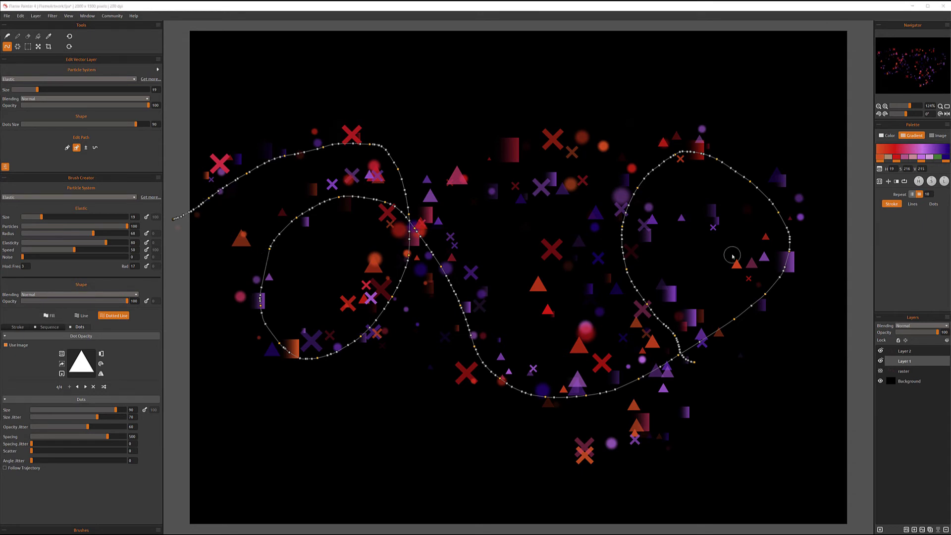
left_click(922, 352, "shift")
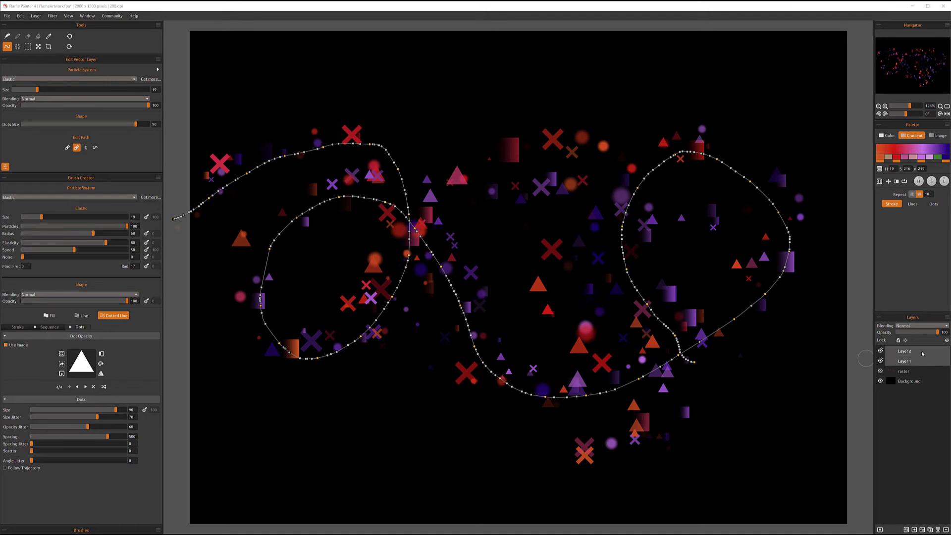
left_click(937, 529)
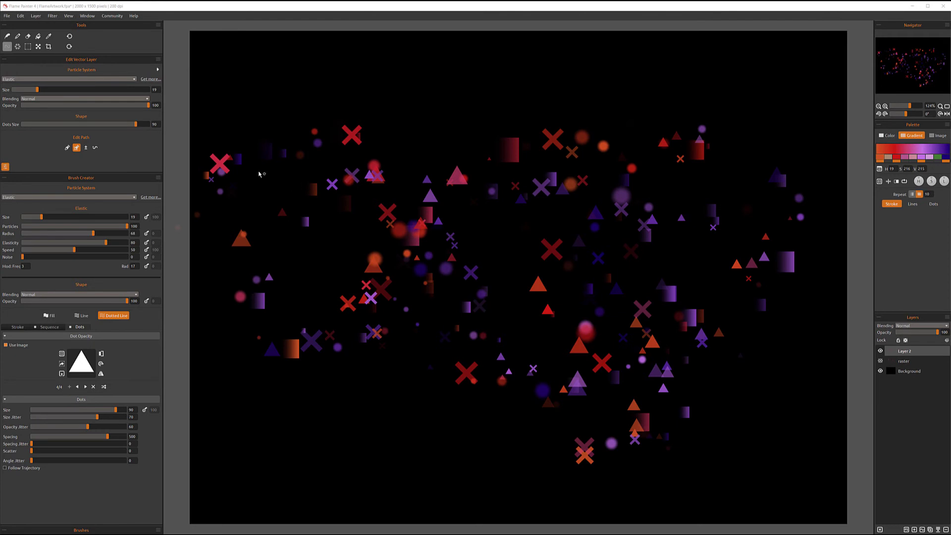
Import the butterfly photo _H1A0351.jpg into the artwork.
left_click(6, 16)
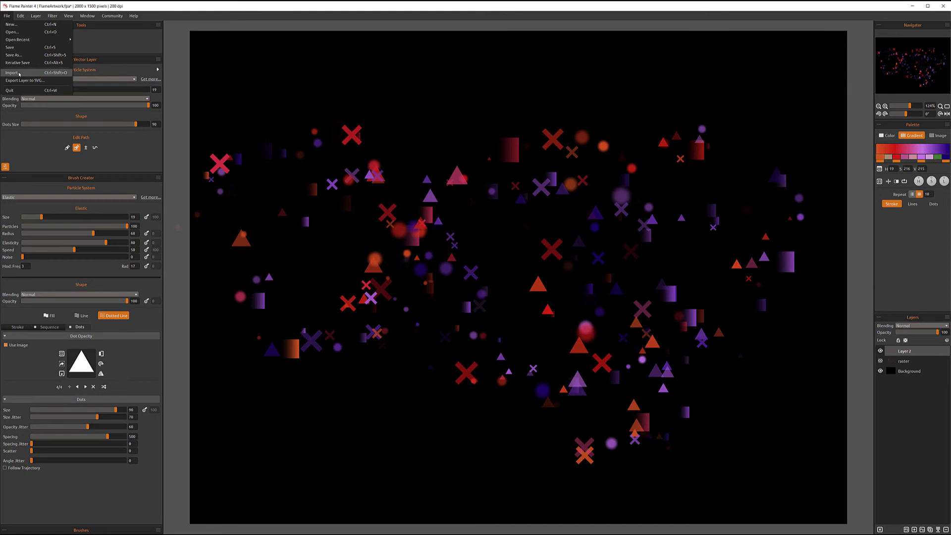
key("ctrl+shift+o")
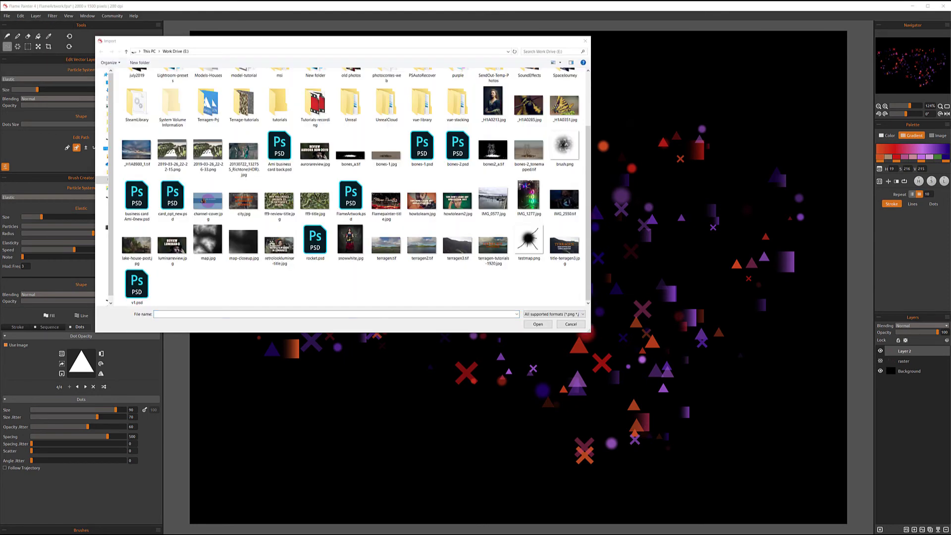
left_click(565, 106)
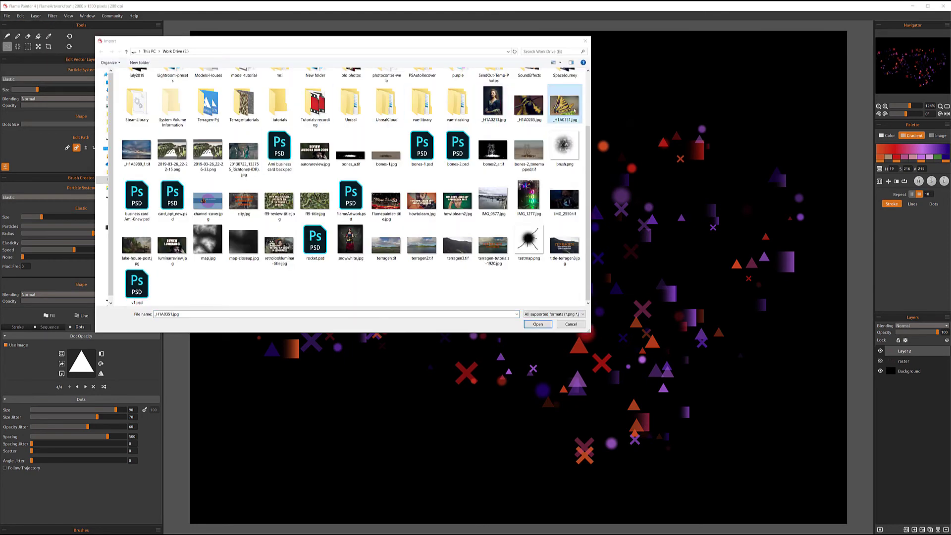
left_click(537, 323)
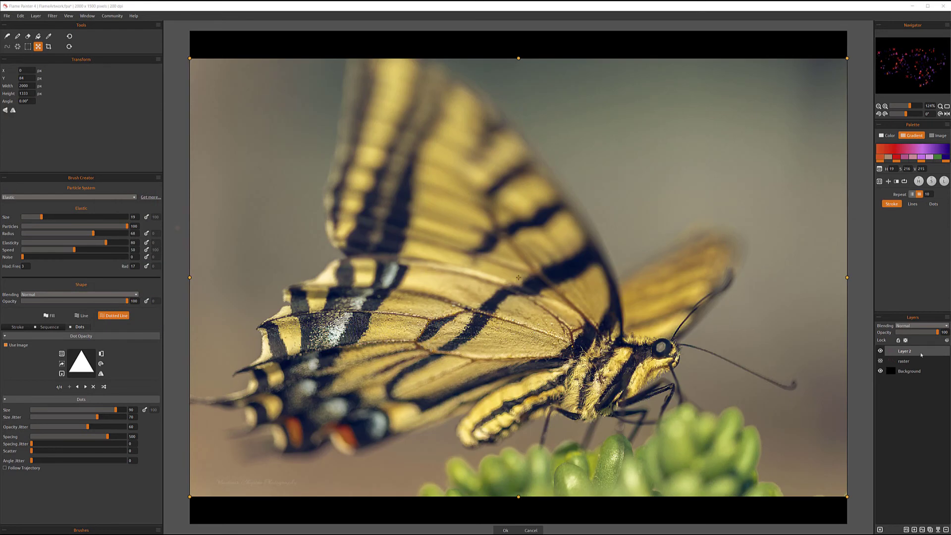
Move Layer 2 beneath the Background layer and confirm the imported photo's placement at its current size.
left_click_drag(915, 352, 922, 374)
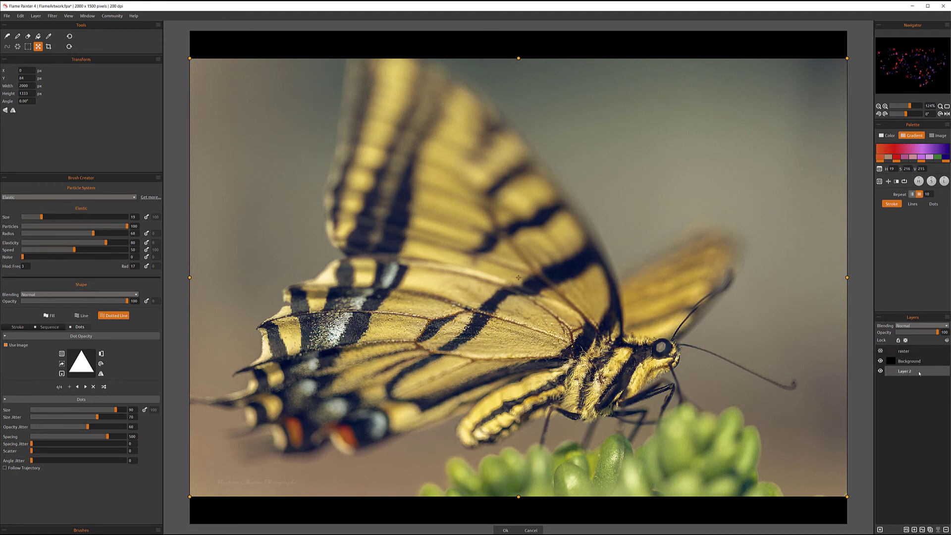
left_click(879, 361)
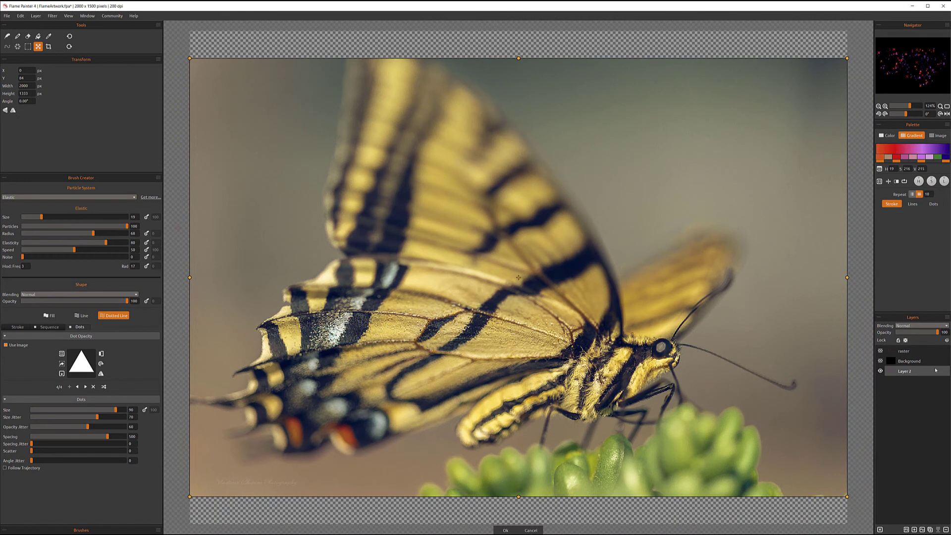
left_click(880, 361)
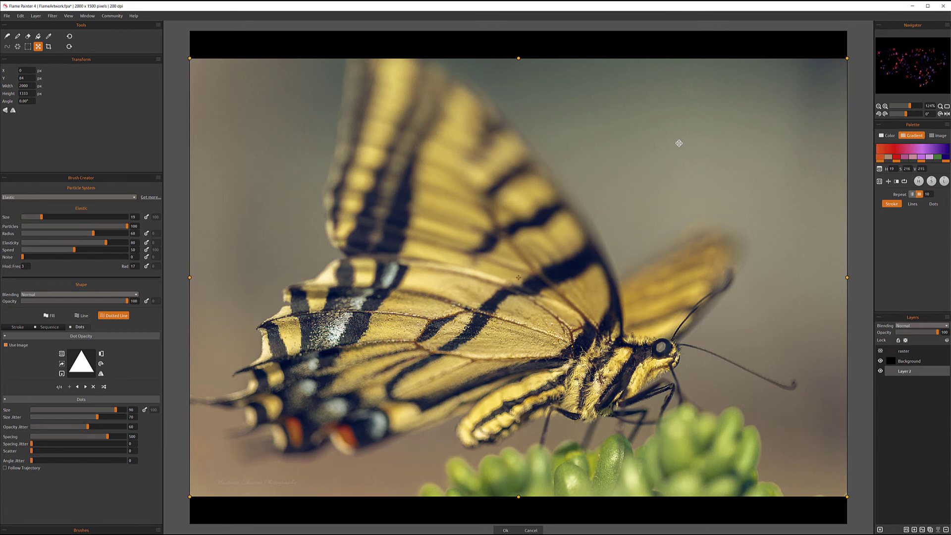
key("Return")
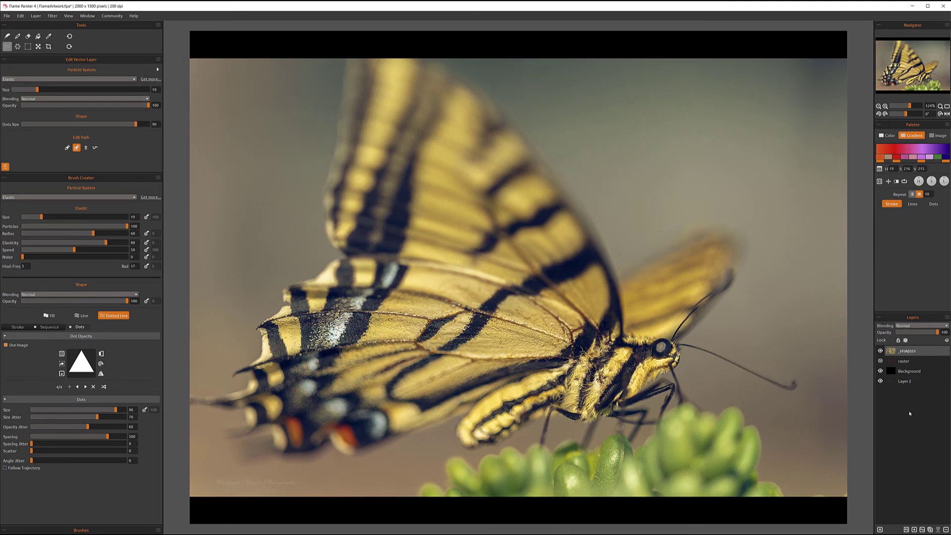
Hide the Background layer and reorder the stack so Layer 2 sits above the butterfly photo, with Background lowest.
left_click_drag(918, 351, 941, 387)
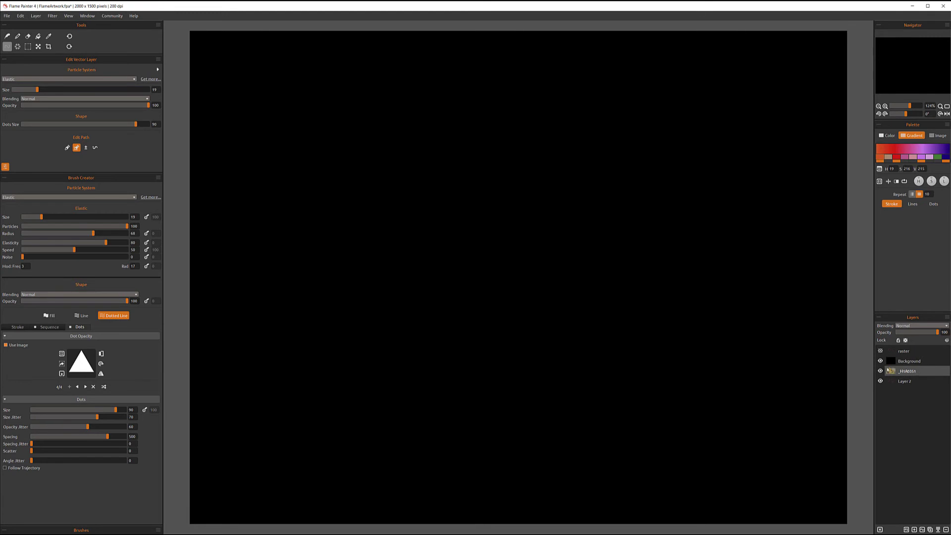
left_click(880, 361)
left_click(880, 361)
left_click(880, 361)
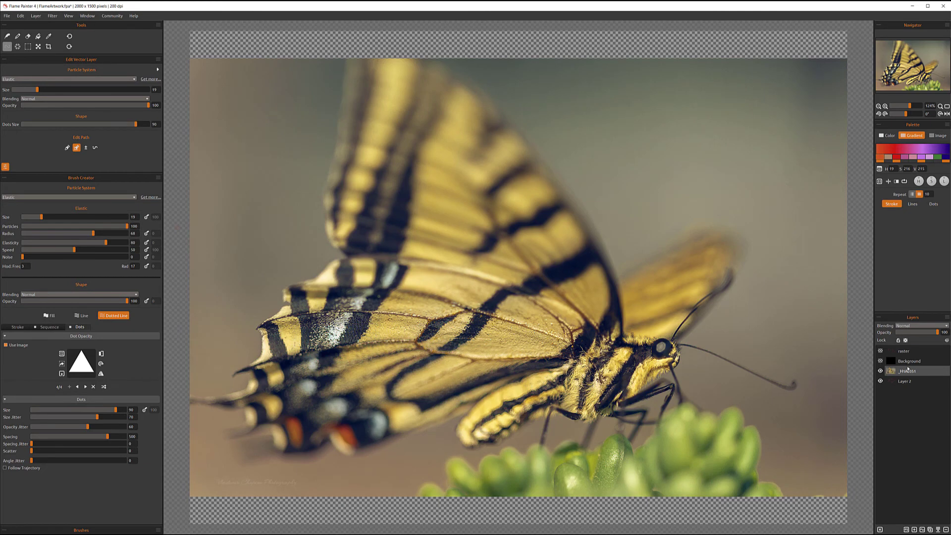
mouse_move(907, 367)
left_mouse_down()
mouse_move(919, 382)
mouse_move(907, 375)
mouse_move(907, 357)
left_mouse_up()
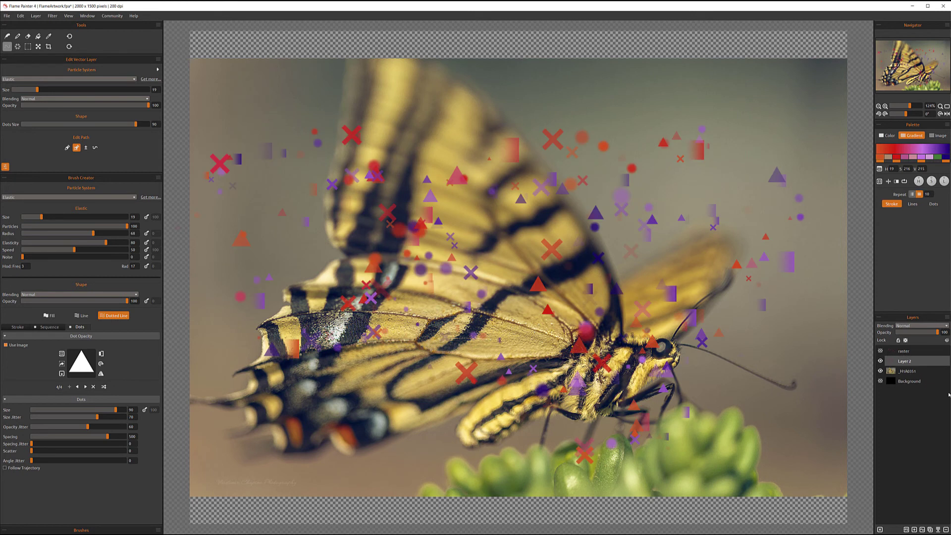
Hide Layer 2's strokes, switch to the Brush tool, and delete the raster layer and Layer 2.
left_click(881, 361)
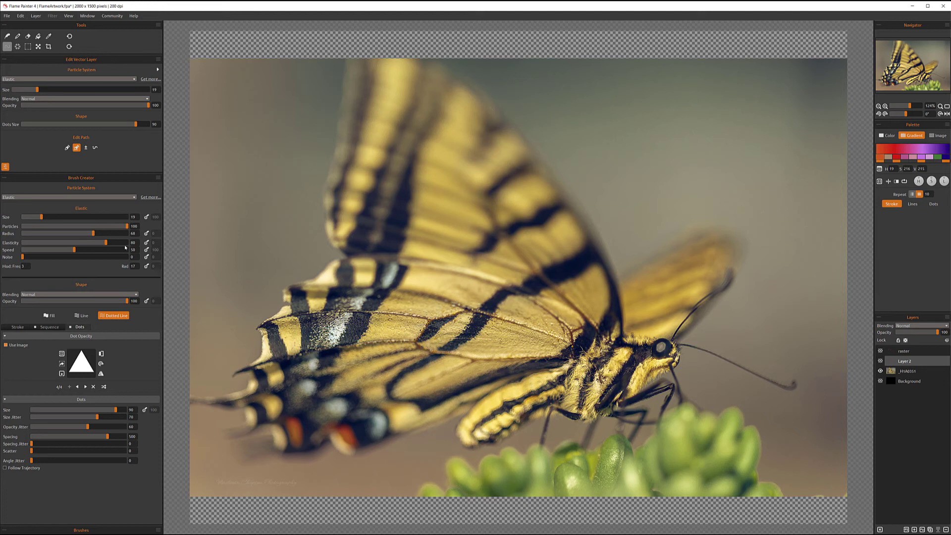
left_click(7, 36)
left_click(917, 352)
left_click(945, 529)
left_click(946, 529)
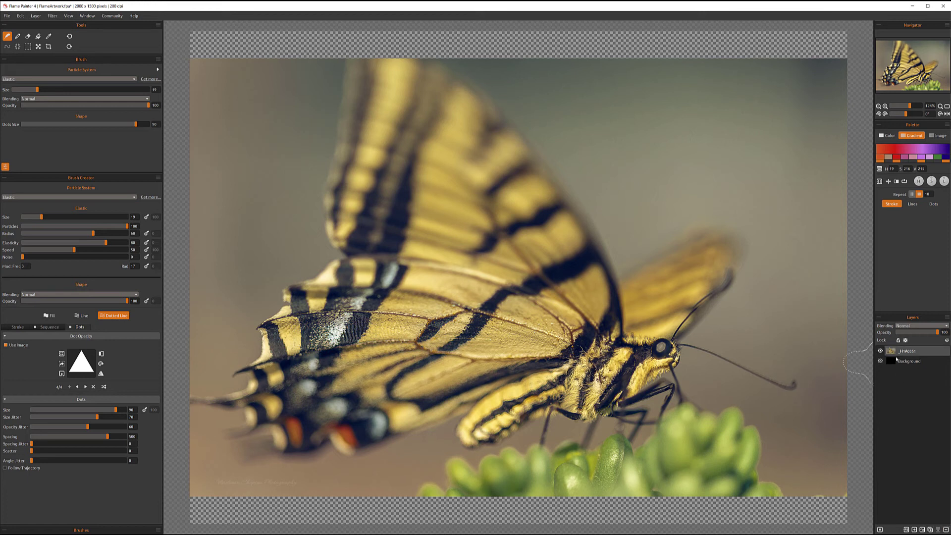
Add a new layer above the butterfly photo and switch the brush's particle system to Flame.
left_click(913, 529)
left_click(125, 197)
left_click(99, 204)
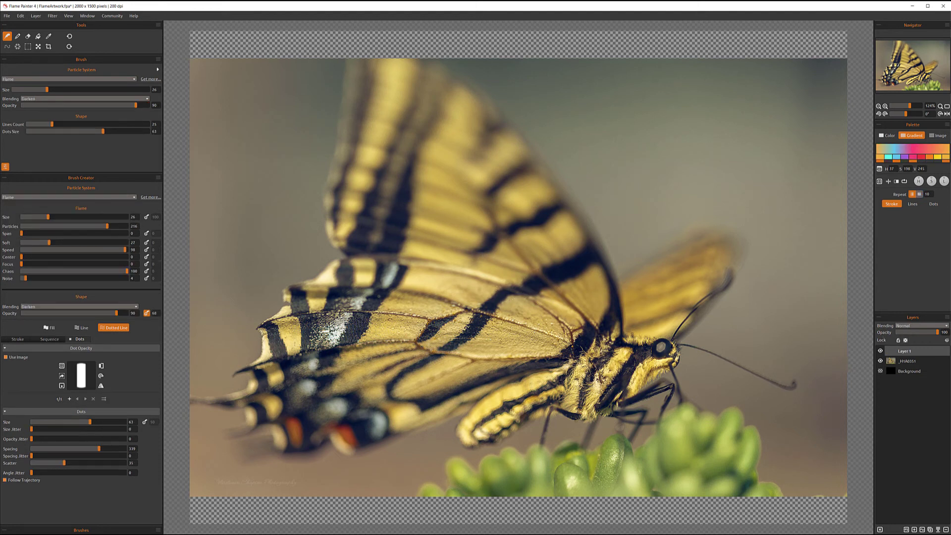
Choose the Bonfire brush from the brush library and set its size to 19.
left_click(19, 531)
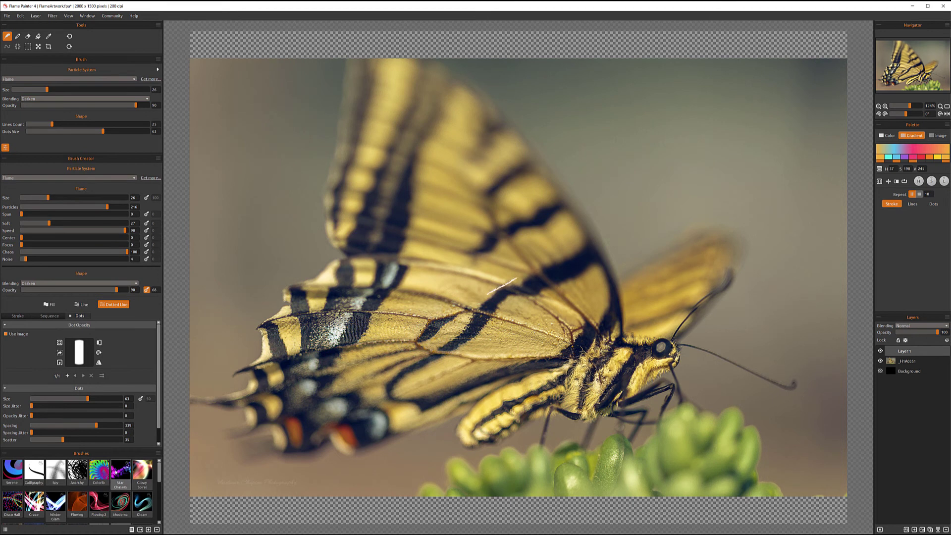
left_click_drag(160, 464, 159, 512)
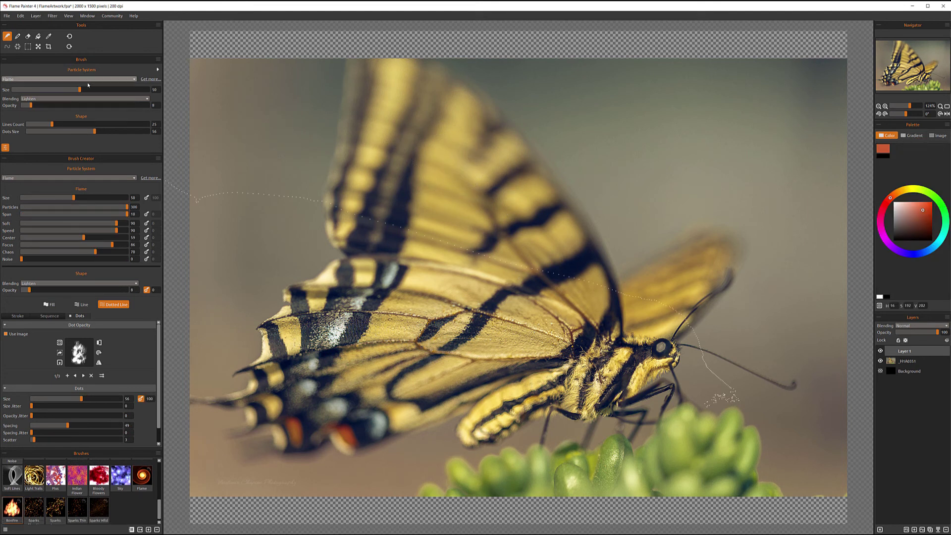
left_click_drag(80, 89, 38, 91)
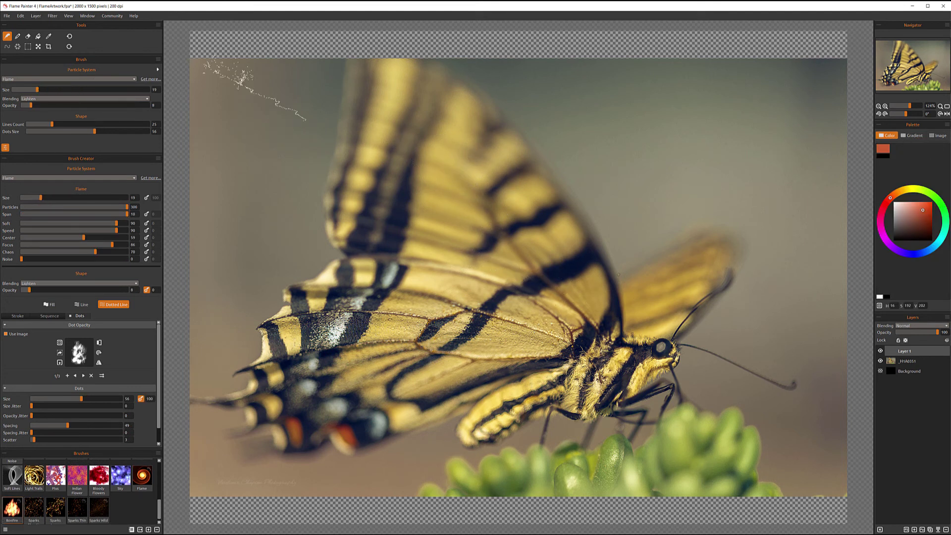
Trace the butterfly's upper wing, lower wing, body and rear wing with fiery strokes on Layer 1.
mouse_move(627, 349)
left_mouse_down()
mouse_move(603, 240)
mouse_move(505, 111)
mouse_move(440, 67)
mouse_move(498, 104)
mouse_move(438, 68)
mouse_move(350, 53)
mouse_move(356, 67)
mouse_move(333, 91)
mouse_move(345, 77)
mouse_move(330, 243)
mouse_move(497, 274)
mouse_move(601, 342)
left_mouse_up()
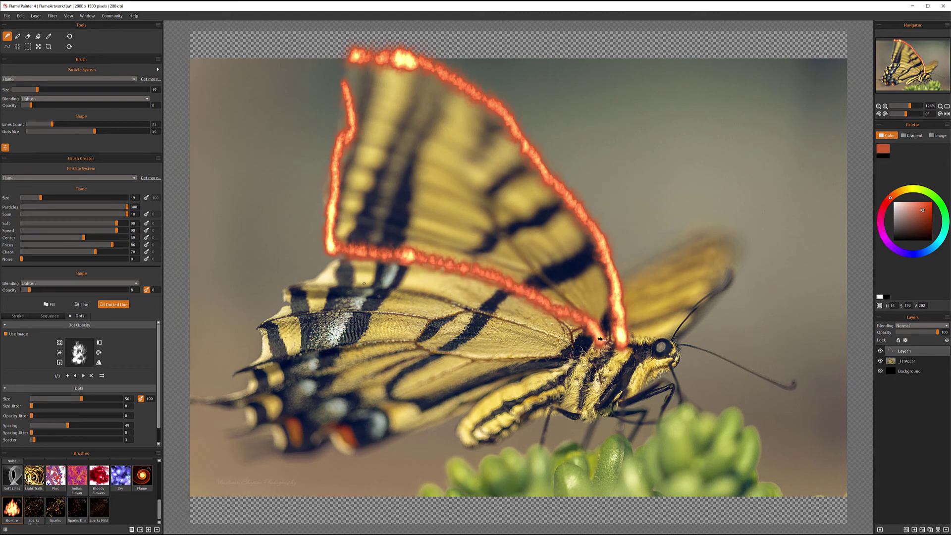
mouse_move(349, 249)
left_mouse_down()
mouse_move(319, 276)
mouse_move(270, 297)
mouse_move(254, 334)
mouse_move(269, 351)
mouse_move(208, 398)
mouse_move(250, 412)
mouse_move(240, 432)
mouse_move(277, 447)
mouse_move(313, 439)
mouse_move(354, 458)
mouse_move(495, 411)
mouse_move(592, 347)
mouse_move(552, 391)
mouse_move(545, 379)
mouse_move(488, 407)
mouse_move(460, 459)
mouse_move(564, 386)
mouse_move(591, 414)
mouse_move(683, 352)
mouse_move(626, 348)
left_mouse_up()
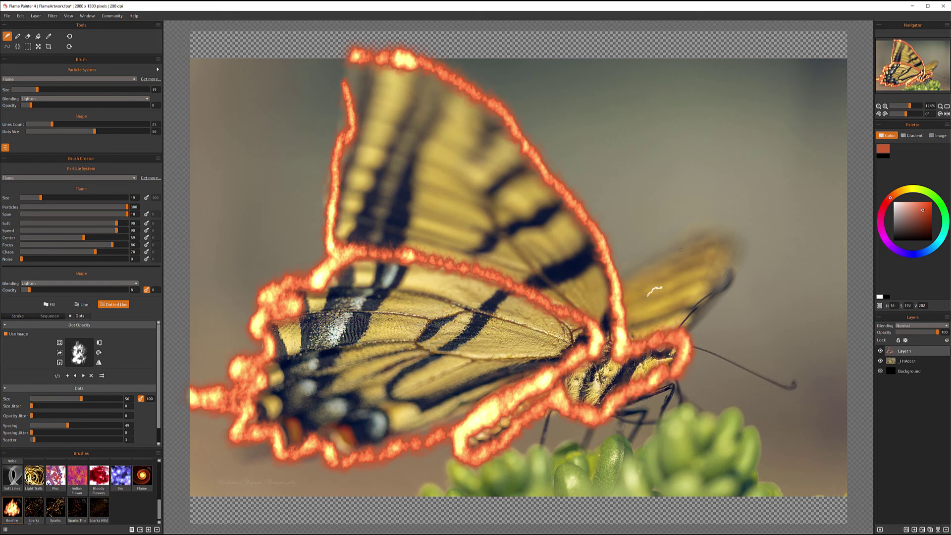
mouse_move(619, 286)
left_mouse_down()
mouse_move(694, 232)
mouse_move(711, 240)
mouse_move(726, 259)
mouse_move(715, 298)
mouse_move(683, 330)
left_mouse_up()
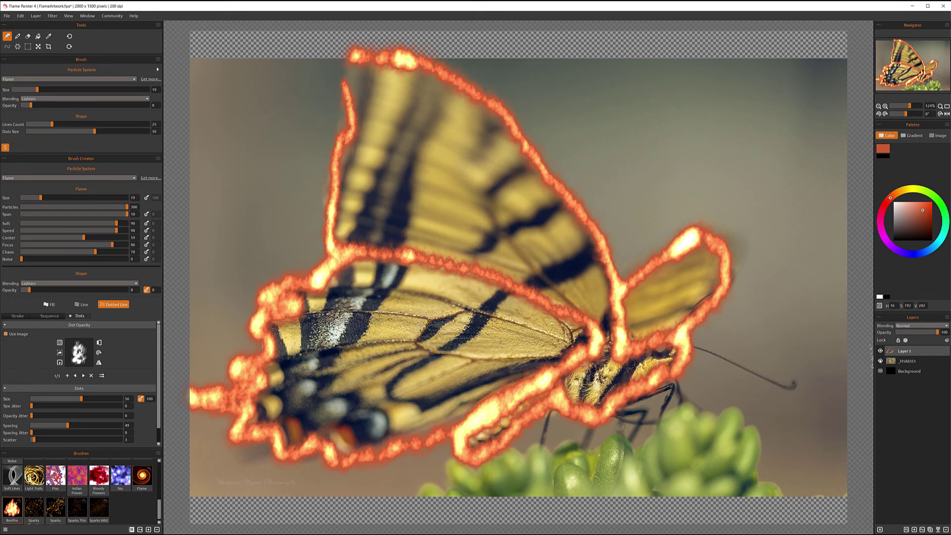
Show the black Background layer and toggle the photo off and back on to check the fiery outline.
left_click(880, 361)
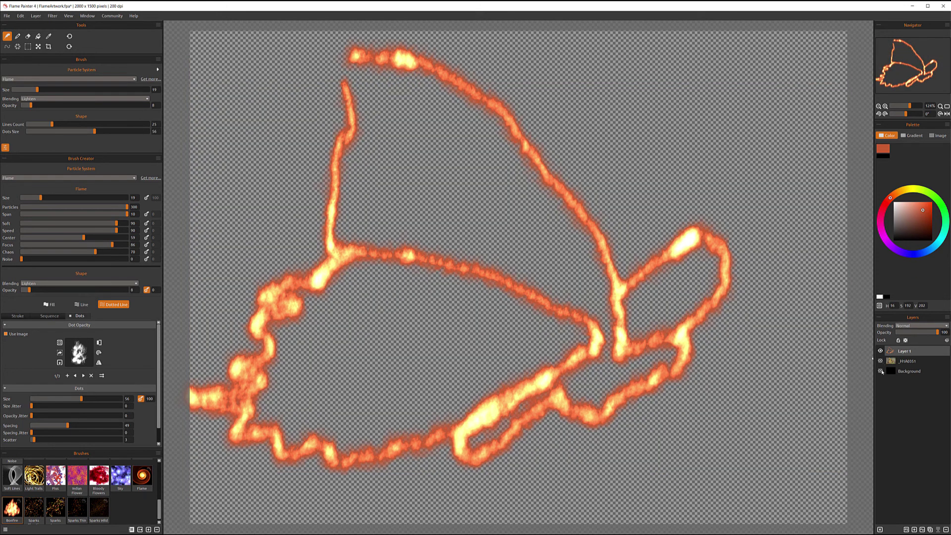
left_click(881, 371)
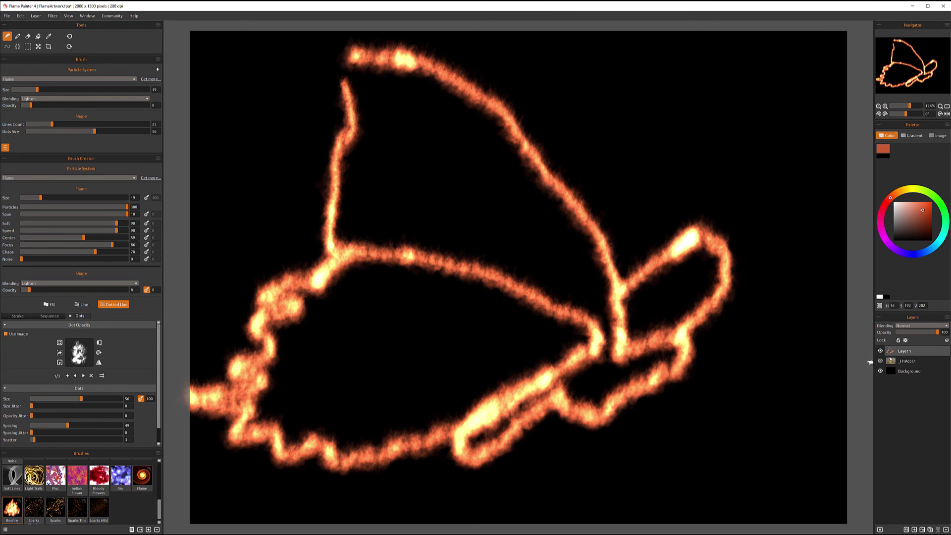
left_click(880, 361)
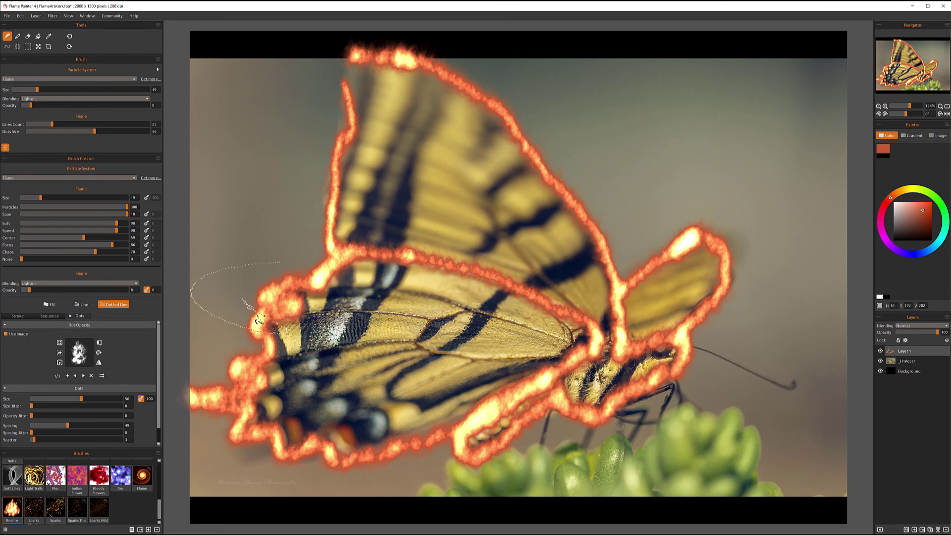
left_click_drag(770, 395, 871, 376)
key("ctrl+z")
left_click_drag(252, 63, 267, 91)
key("ctrl+z")
left_click_drag(764, 243, 782, 234)
key("ctrl+z")
left_click_drag(210, 382, 166, 407)
Hide the fiery outline on Layer 1 and add a new layer above it.
left_click(879, 351)
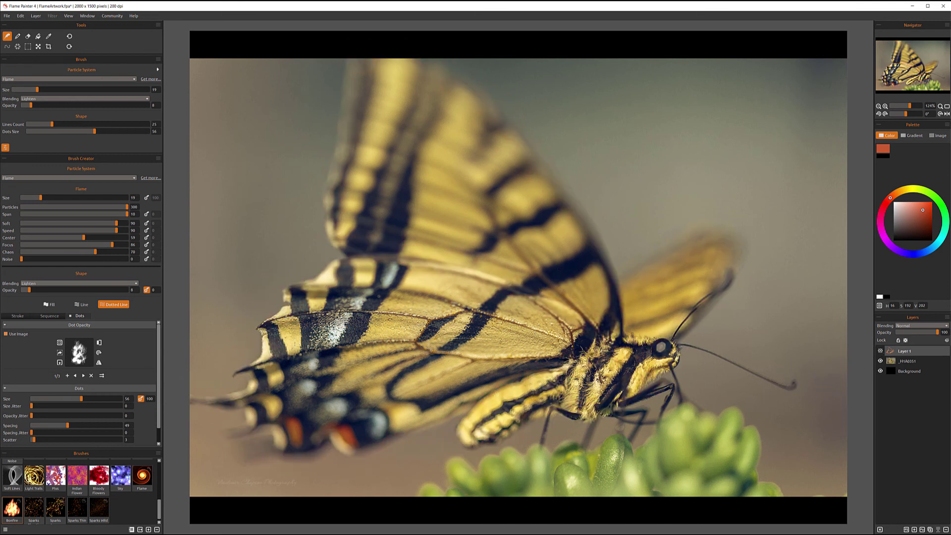
left_click(913, 529)
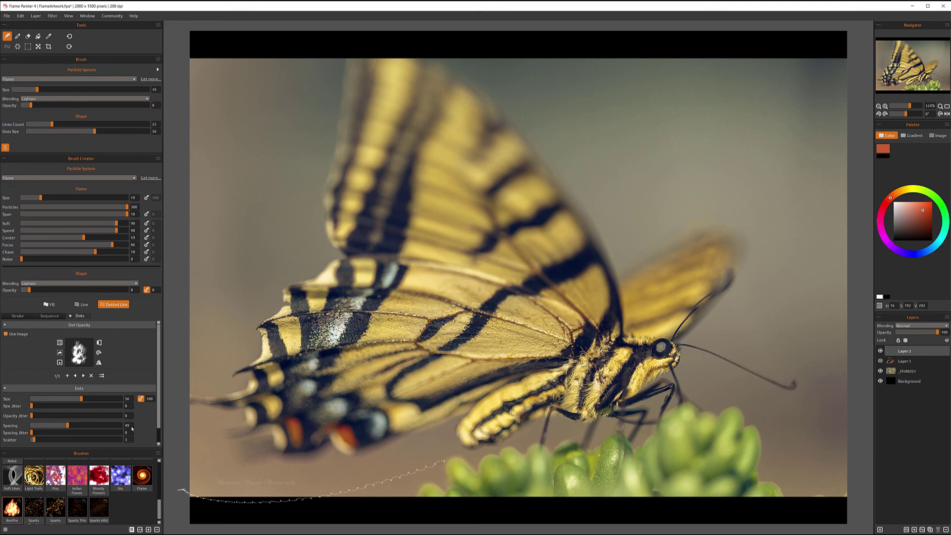
left_click_drag(212, 371, 171, 369)
Switch the brush's particle system to Fuzzy and choose the Clouds brush from its library.
left_click(105, 177)
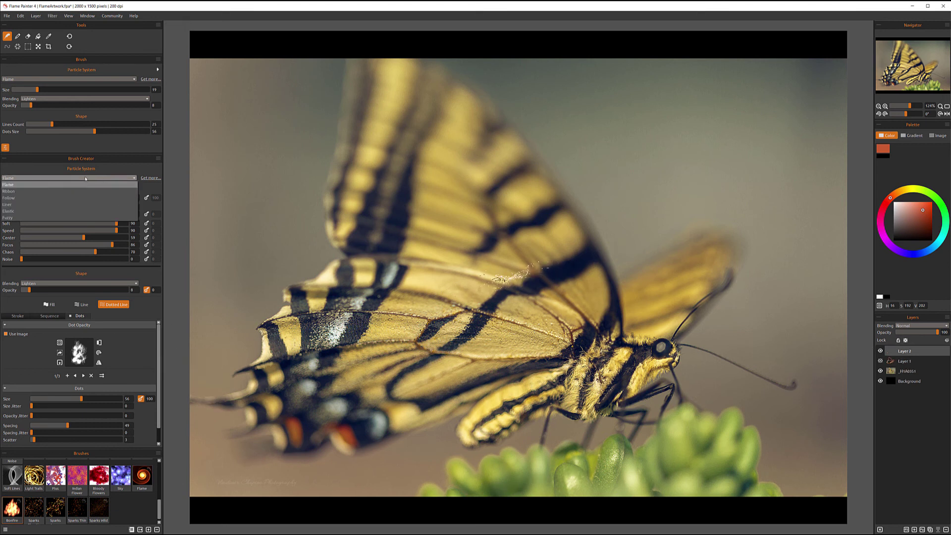
left_click(30, 217)
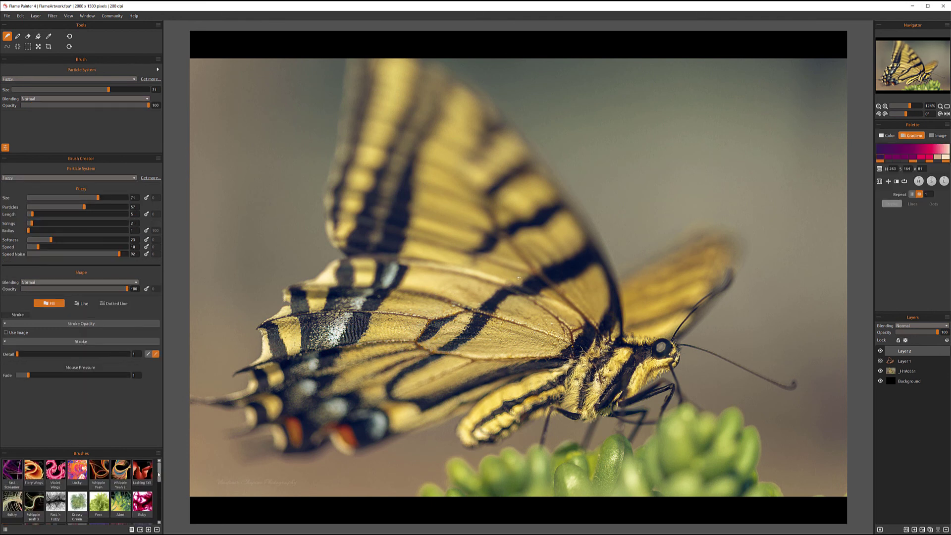
left_click_drag(159, 475, 159, 520)
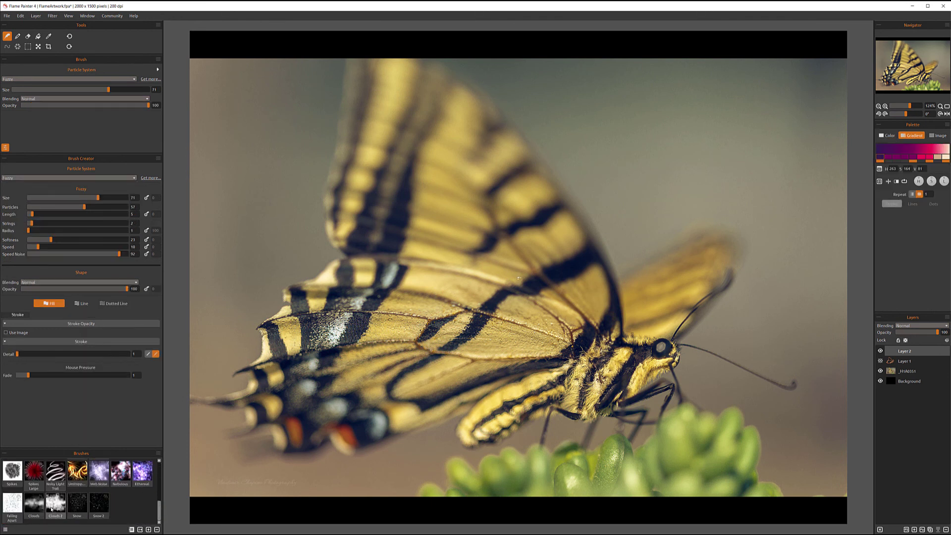
left_click(31, 507)
Paint white clouds on Layer 2 along the photo's lower edge and over the butterfly's body and wings.
mouse_move(459, 295)
left_mouse_down()
mouse_move(444, 281)
mouse_move(563, 309)
mouse_move(609, 293)
mouse_move(636, 251)
mouse_move(624, 270)
mouse_move(661, 257)
mouse_move(464, 408)
mouse_move(320, 421)
mouse_move(425, 418)
mouse_move(650, 466)
mouse_move(737, 441)
mouse_move(646, 467)
mouse_move(635, 448)
mouse_move(481, 447)
mouse_move(372, 491)
mouse_move(266, 500)
mouse_move(268, 475)
left_mouse_up()
mouse_move(787, 467)
left_mouse_down()
mouse_move(837, 436)
mouse_move(718, 421)
mouse_move(653, 376)
mouse_move(609, 426)
mouse_move(520, 461)
mouse_move(322, 478)
mouse_move(410, 488)
mouse_move(545, 471)
mouse_move(664, 495)
mouse_move(619, 367)
mouse_move(748, 408)
mouse_move(708, 347)
mouse_move(680, 266)
left_mouse_up()
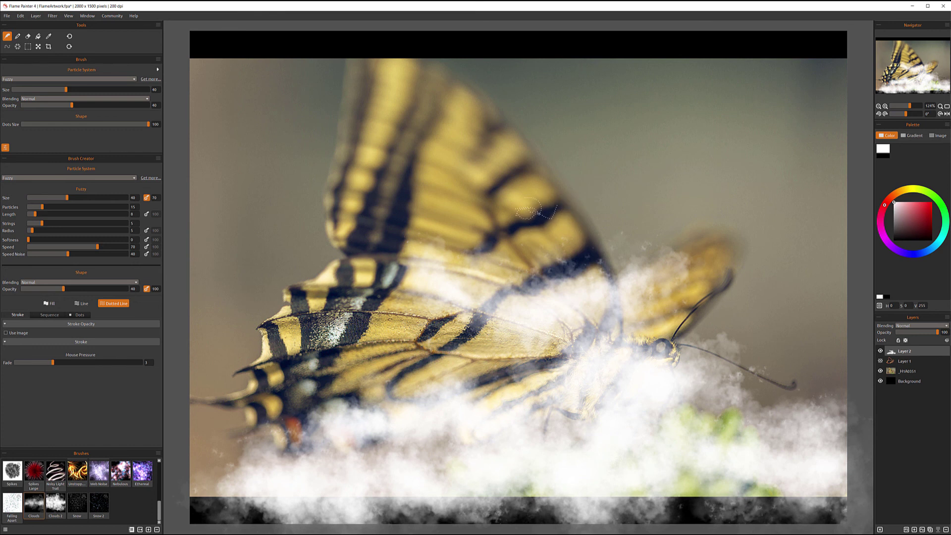
mouse_move(617, 341)
left_mouse_down()
mouse_move(570, 397)
mouse_move(608, 411)
mouse_move(555, 346)
mouse_move(535, 213)
mouse_move(496, 129)
left_mouse_up()
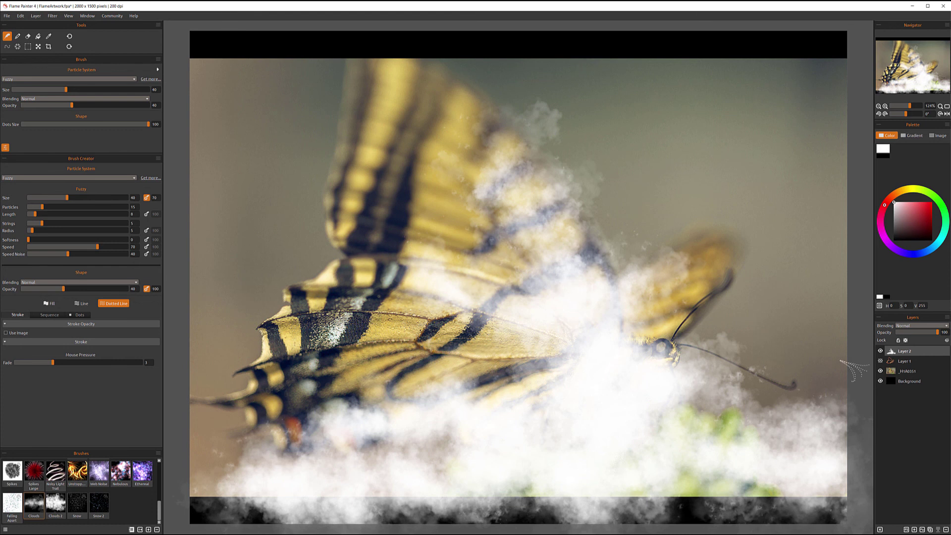
Try Multiply blending on the clouds in Layer 2 and set the layer's blending to Soft Light.
left_click(924, 326)
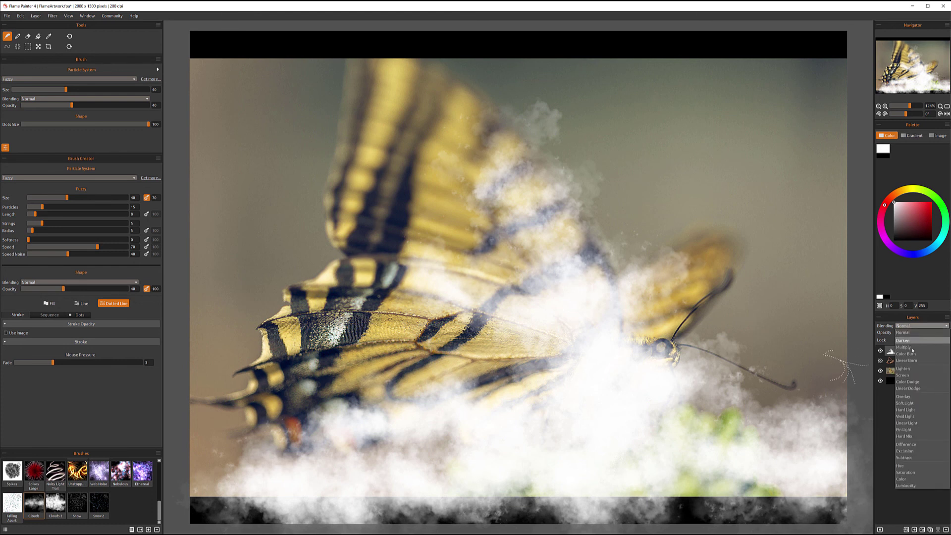
left_click(910, 348)
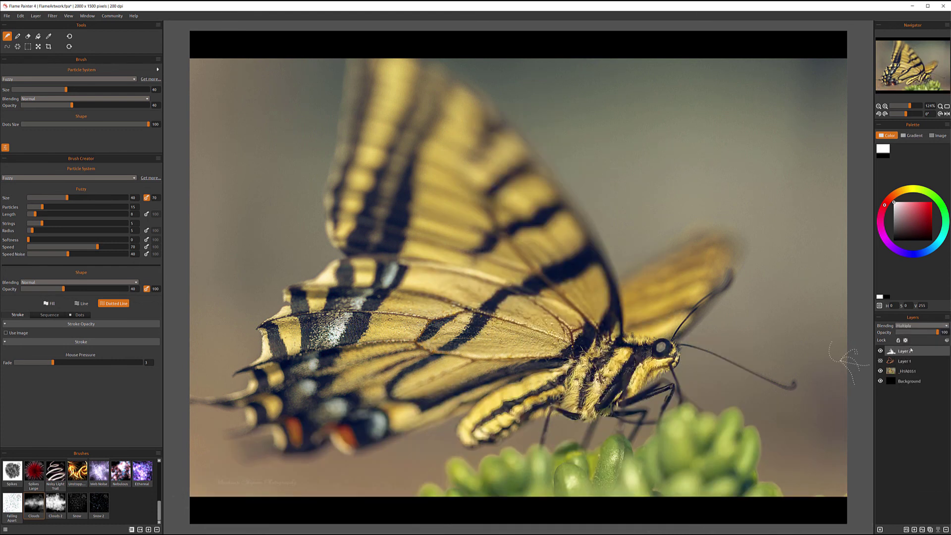
left_click(924, 326)
left_click(909, 406)
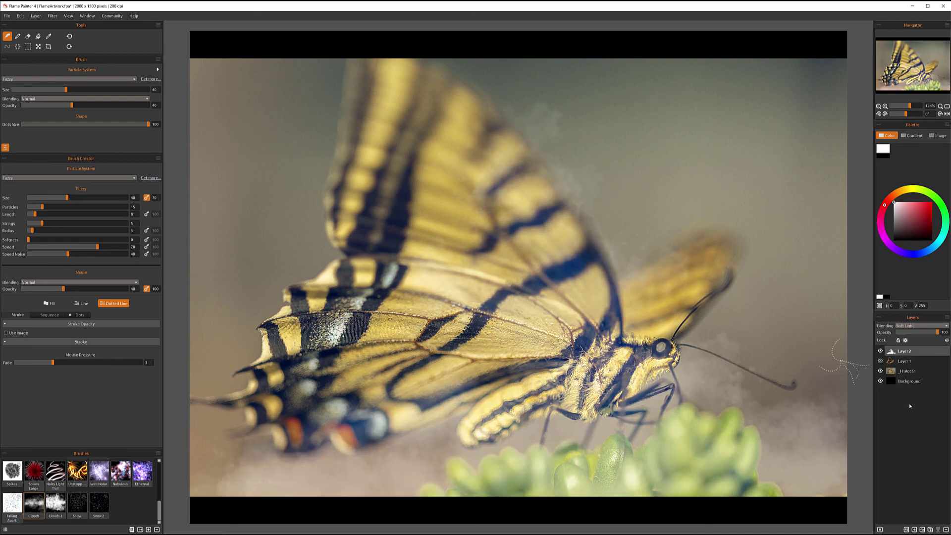